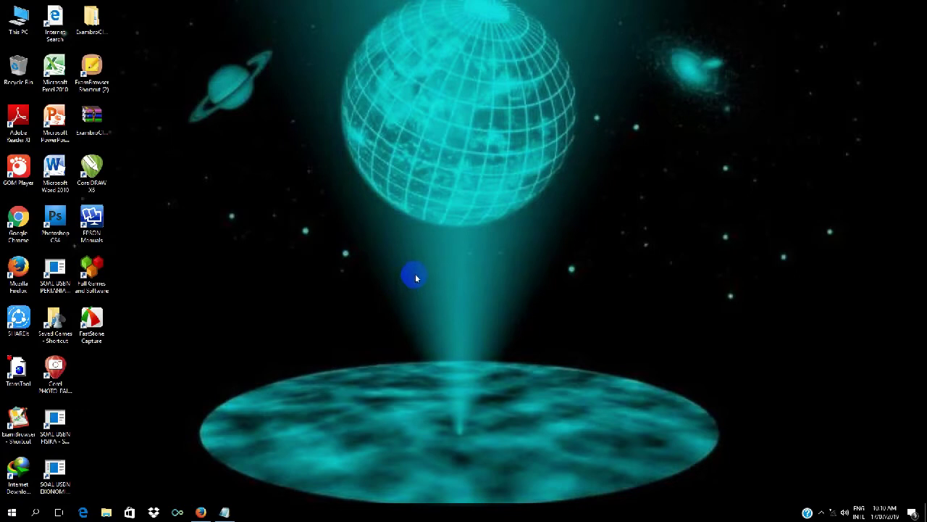
right_click(395, 212)
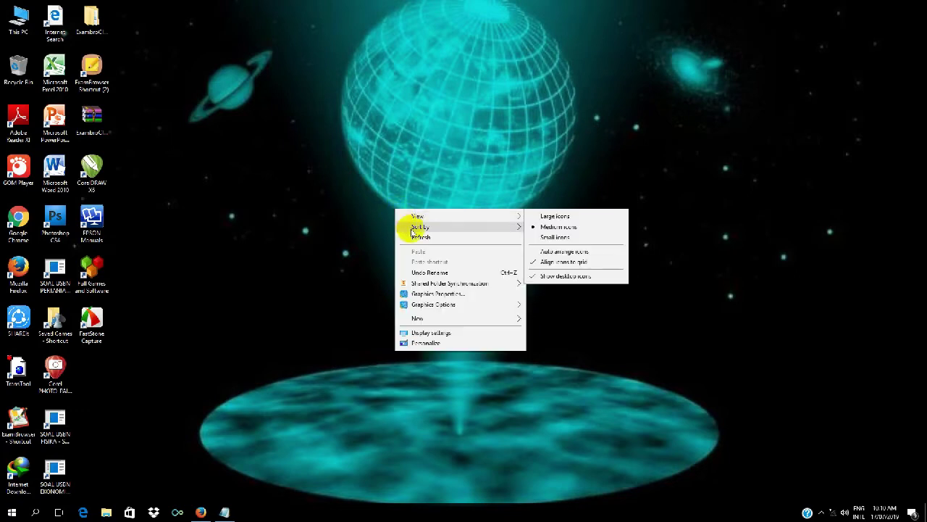
left_click(411, 239)
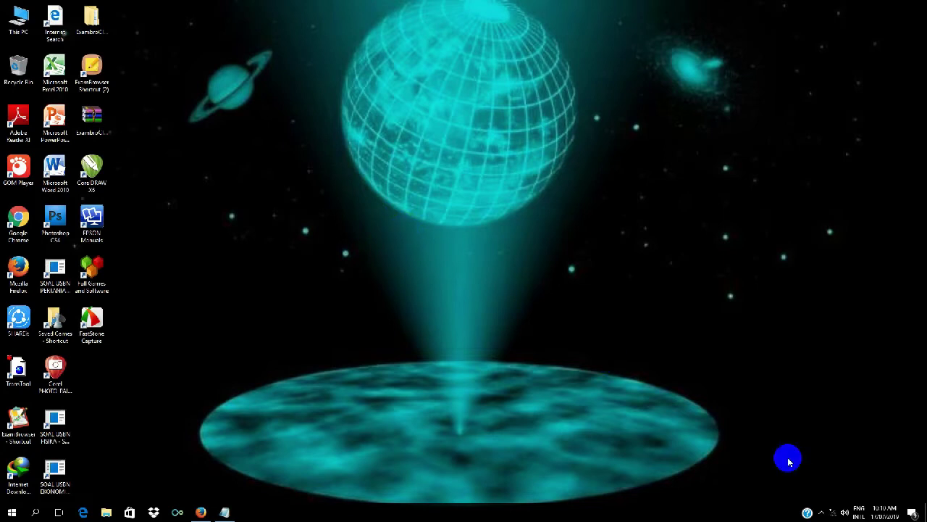
left_click(821, 513)
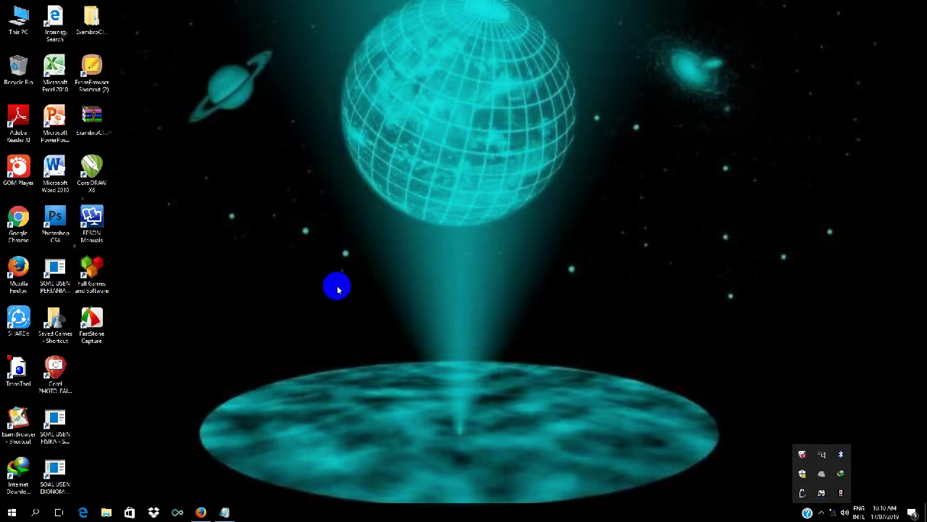
right_click(302, 255)
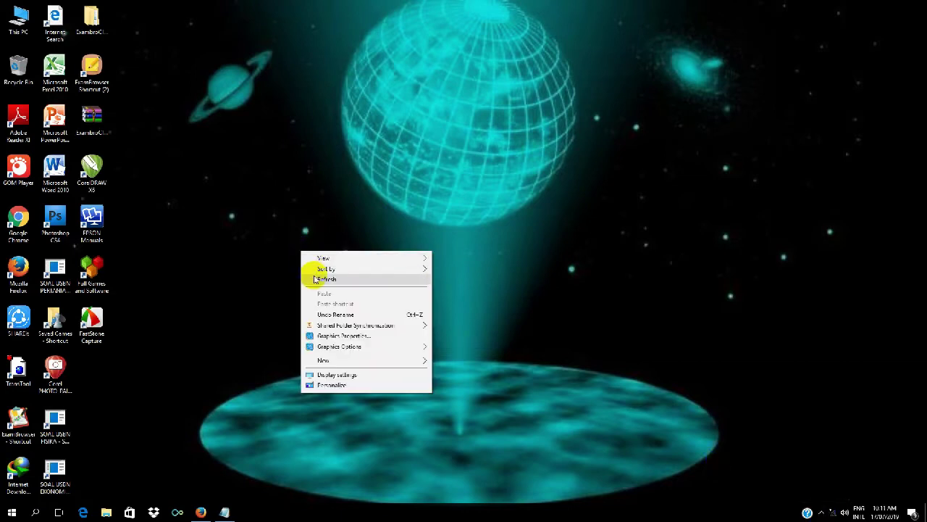
left_click(314, 278)
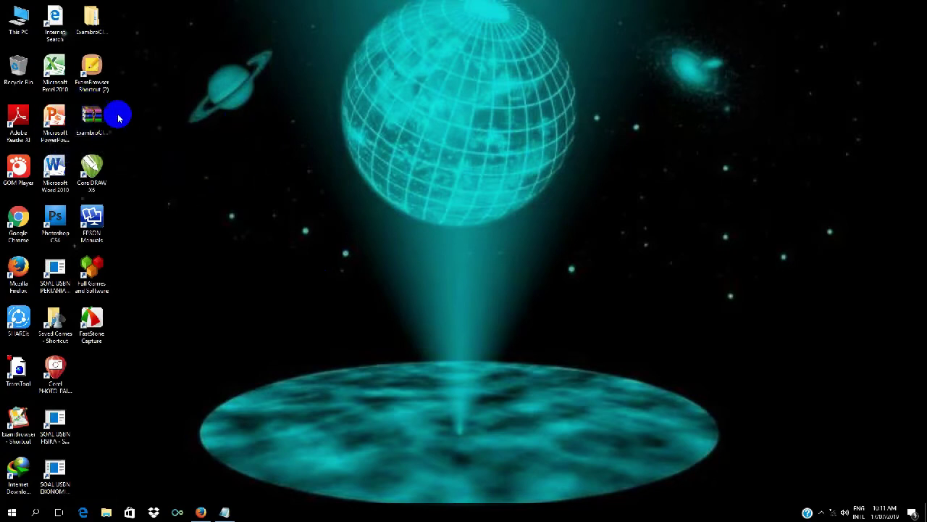
right_click(314, 84)
left_click(326, 114)
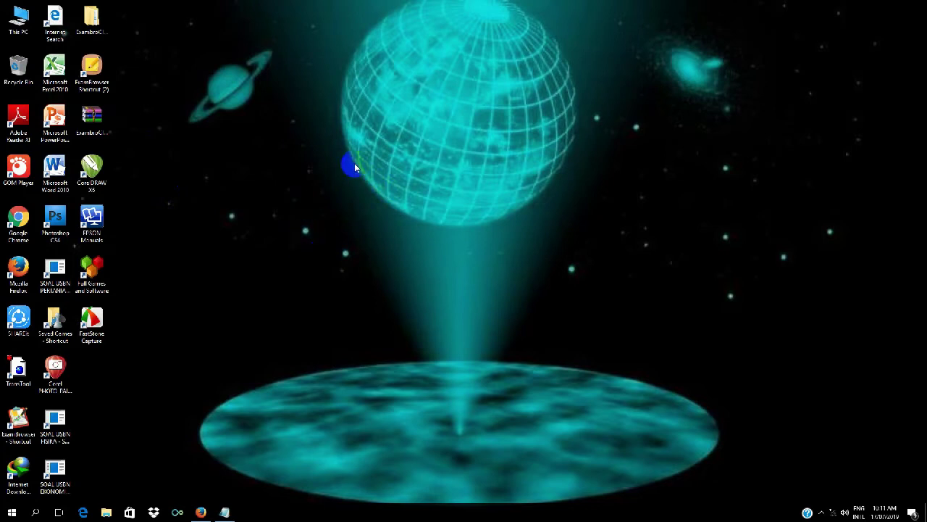
right_click(354, 165)
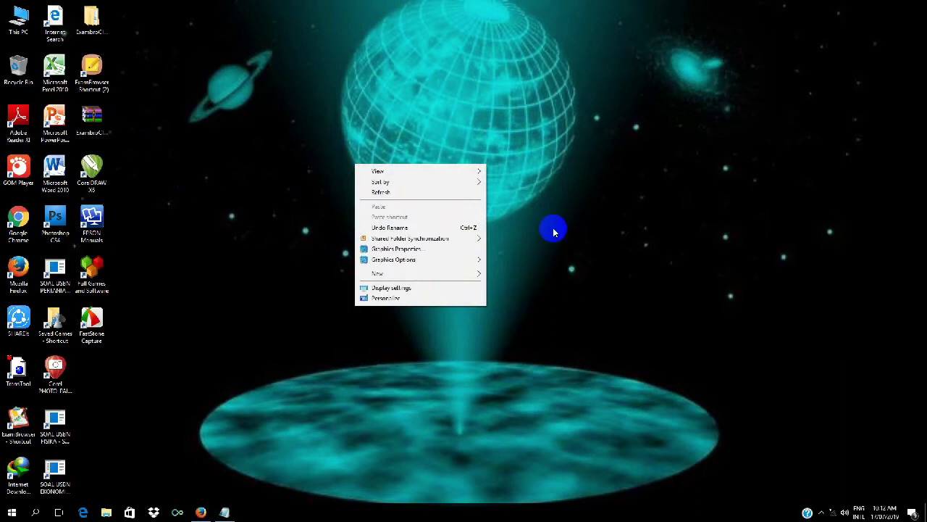
left_click(239, 135)
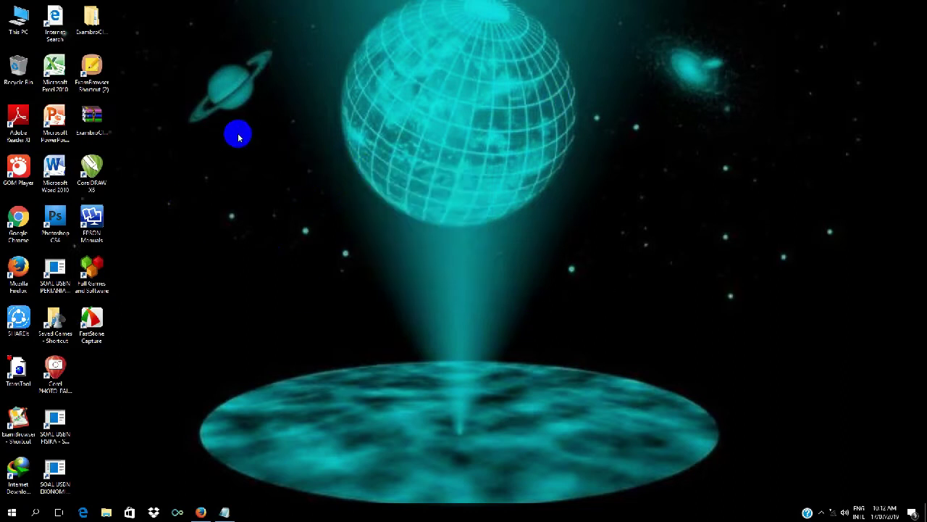
Hide all the desktop icons through the desktop's view options.
right_click(237, 107)
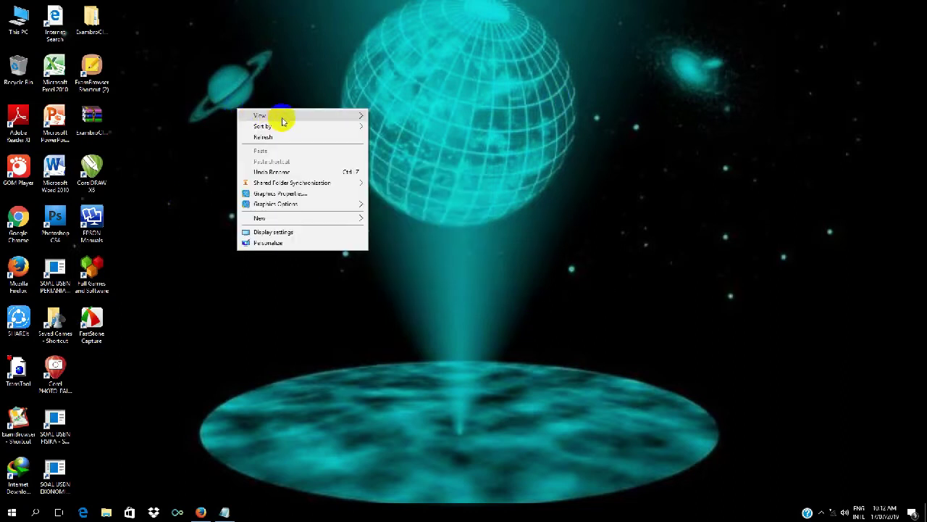
mouse_move(300, 118)
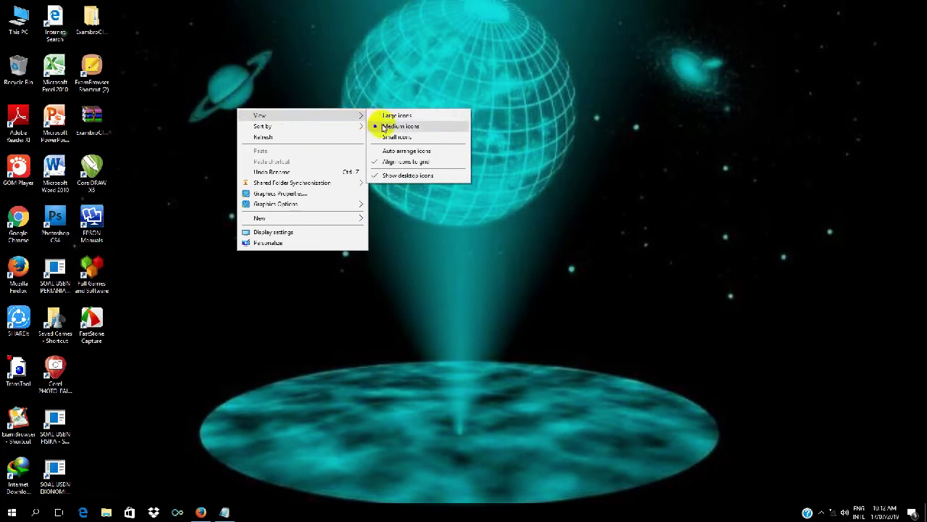
left_click(377, 179)
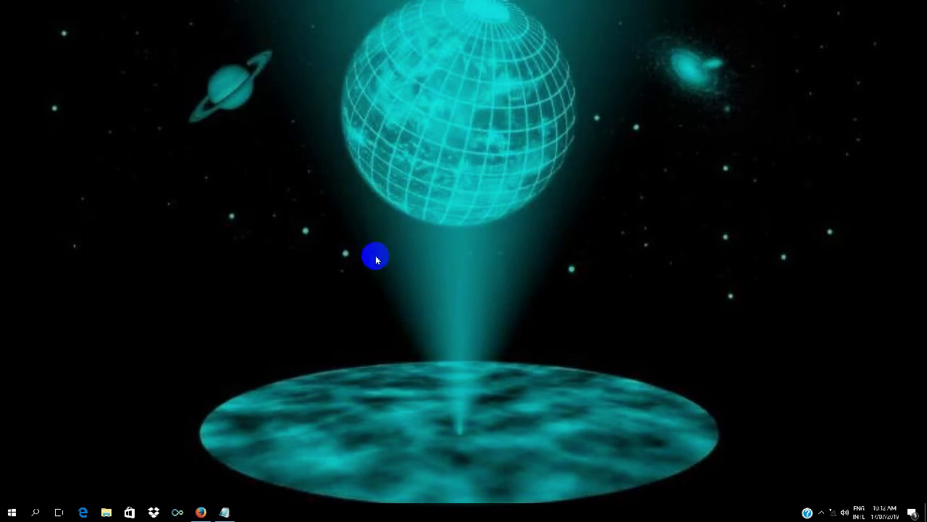
left_click(422, 213)
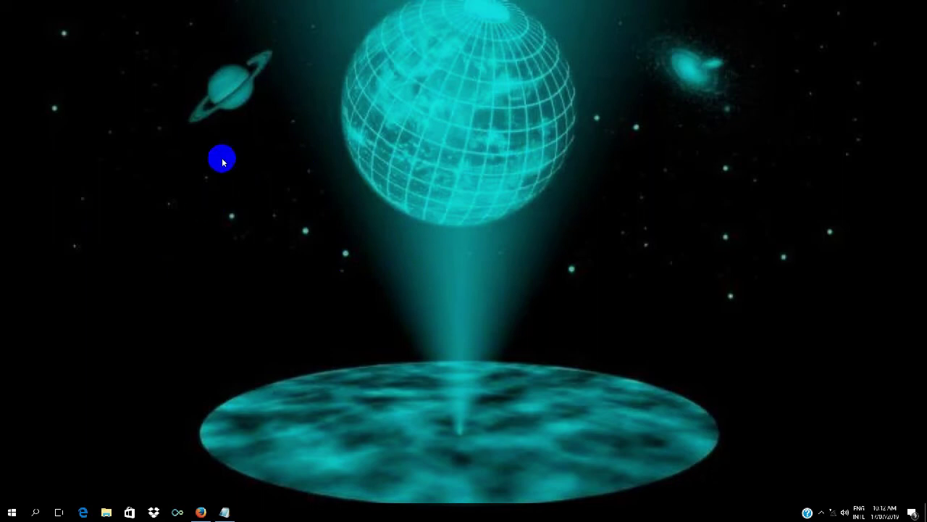
Turn the display of desktop icons back on.
right_click(267, 124)
mouse_move(361, 128)
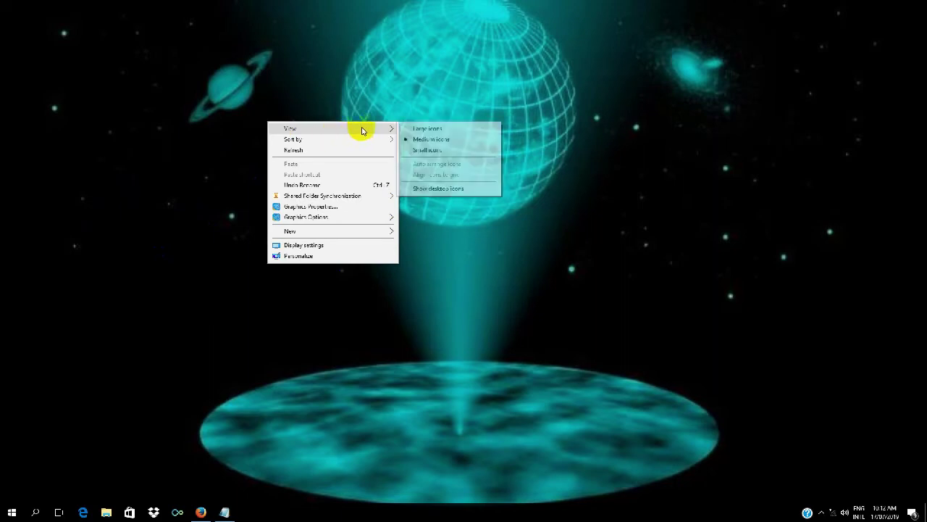
left_click(418, 191)
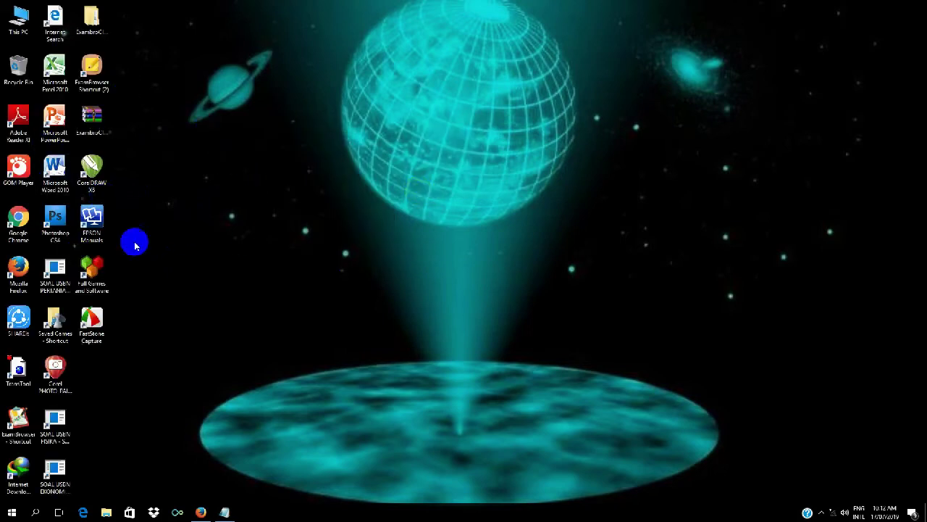
right_click(319, 127)
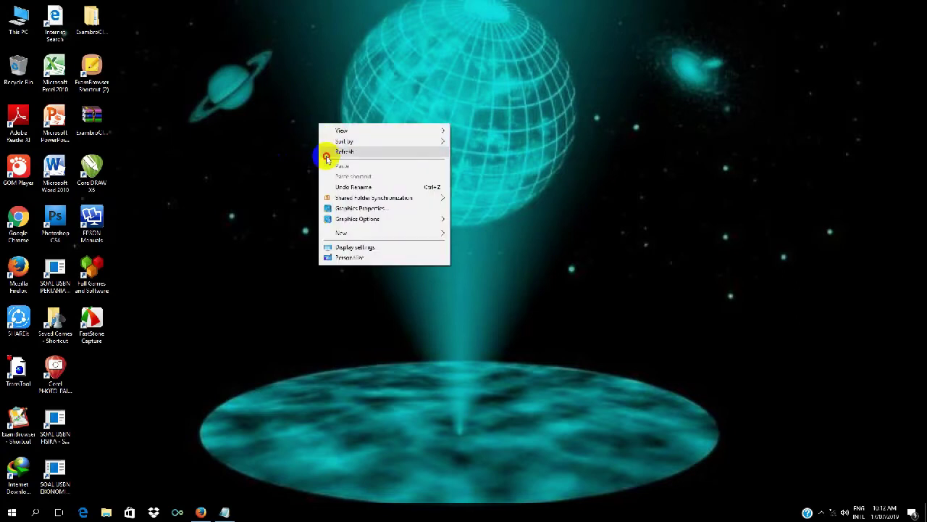
left_click(327, 155)
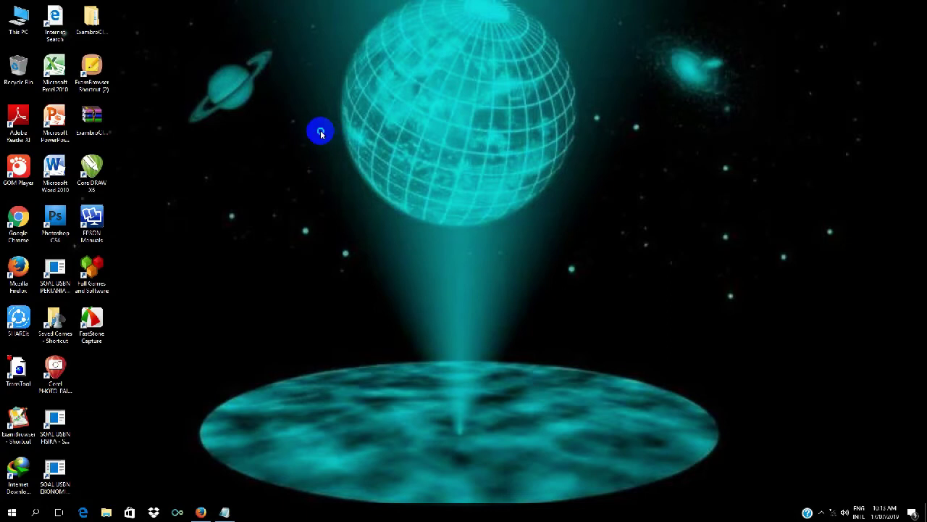
right_click(321, 131)
left_click(342, 159)
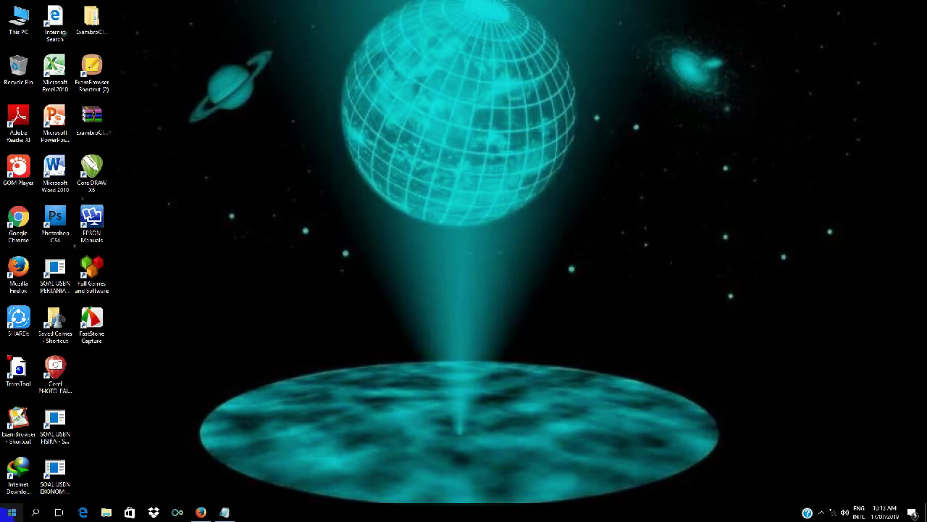
Open File Explorer, view the This PC location and return to Quick access.
right_click(16, 511)
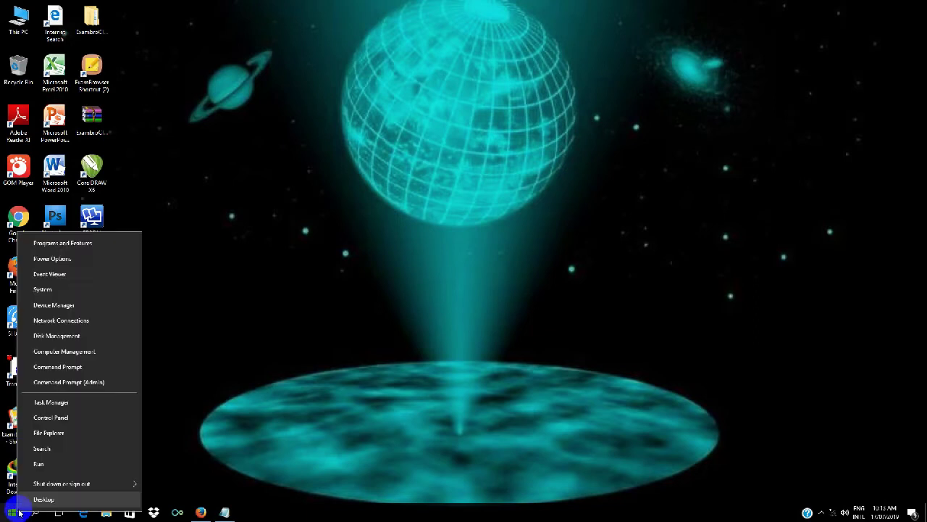
left_click(51, 437)
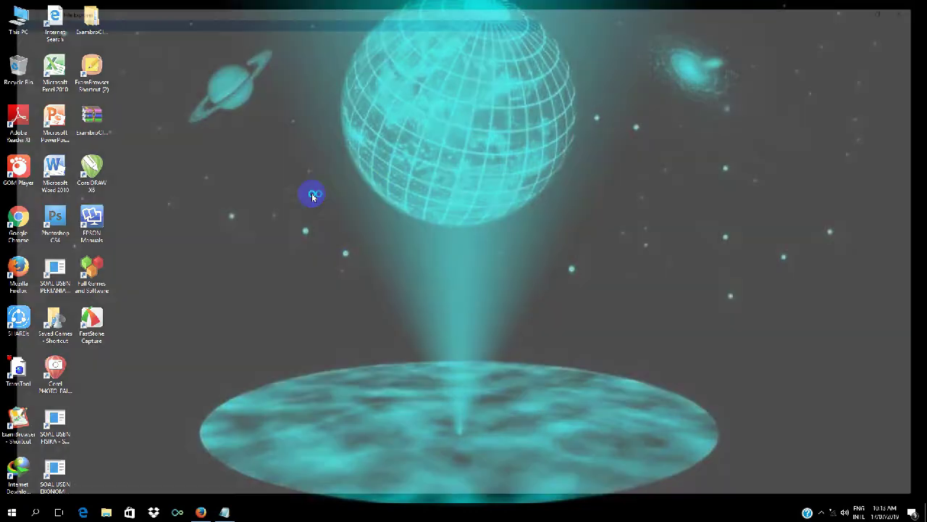
right_click(311, 197)
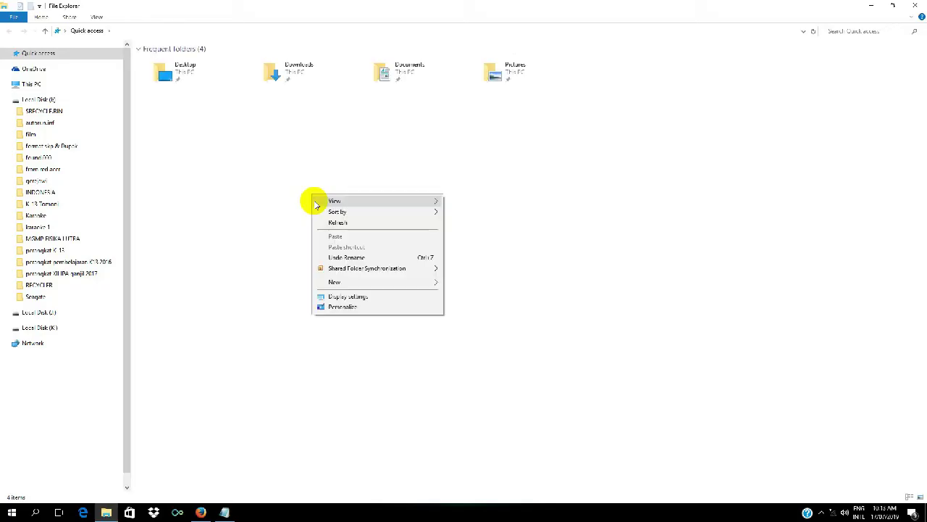
left_click(322, 222)
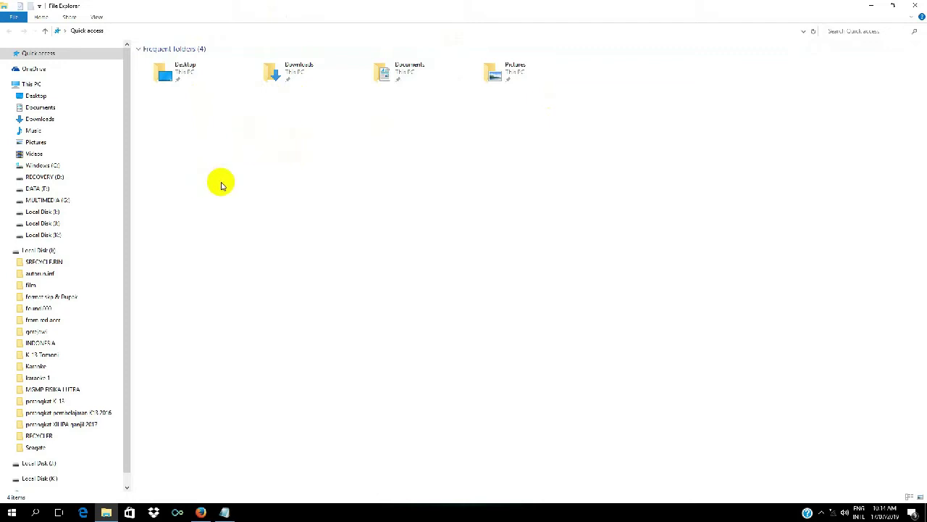
left_click(32, 85)
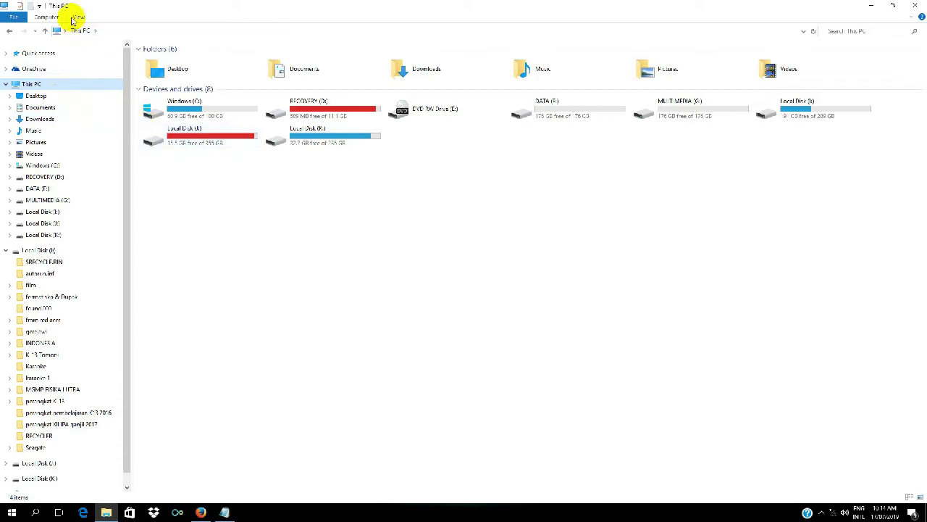
left_click(47, 55)
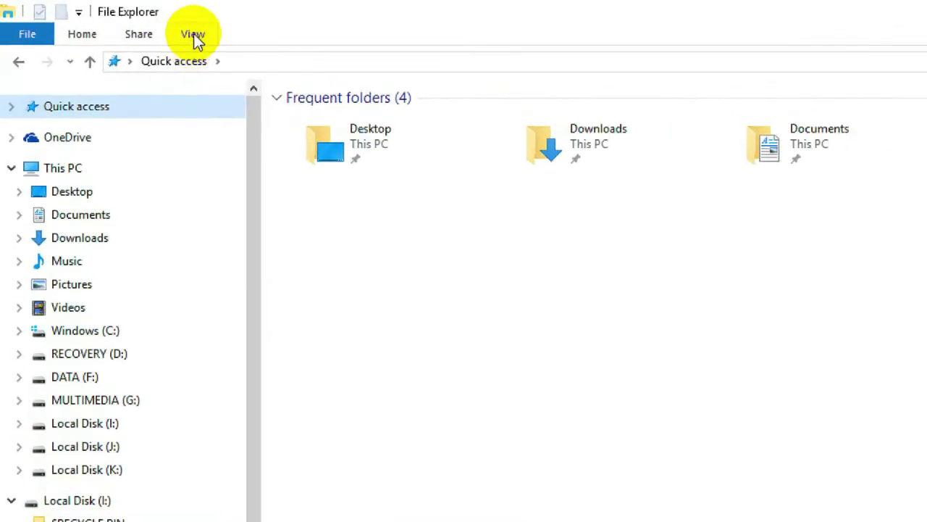
In Folder Options, set File Explorer to open to This PC and apply the change.
left_click(193, 34)
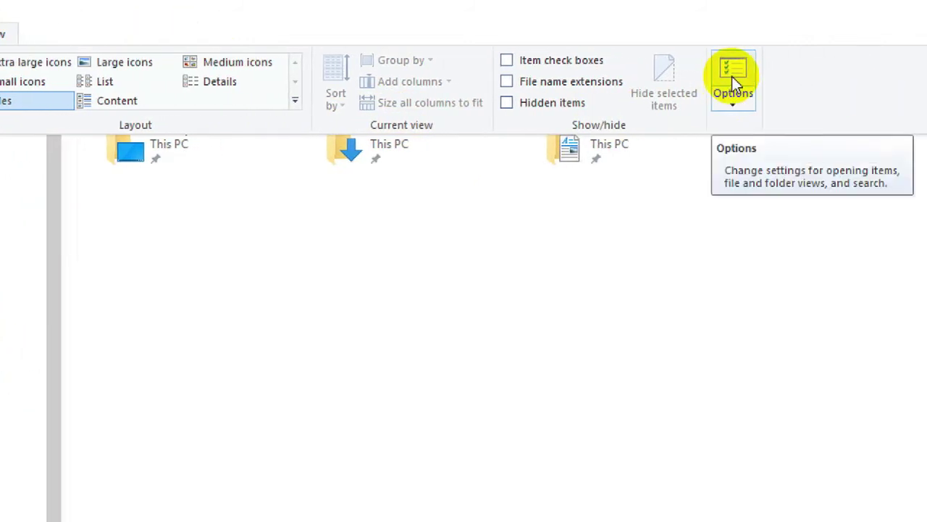
left_click(732, 76)
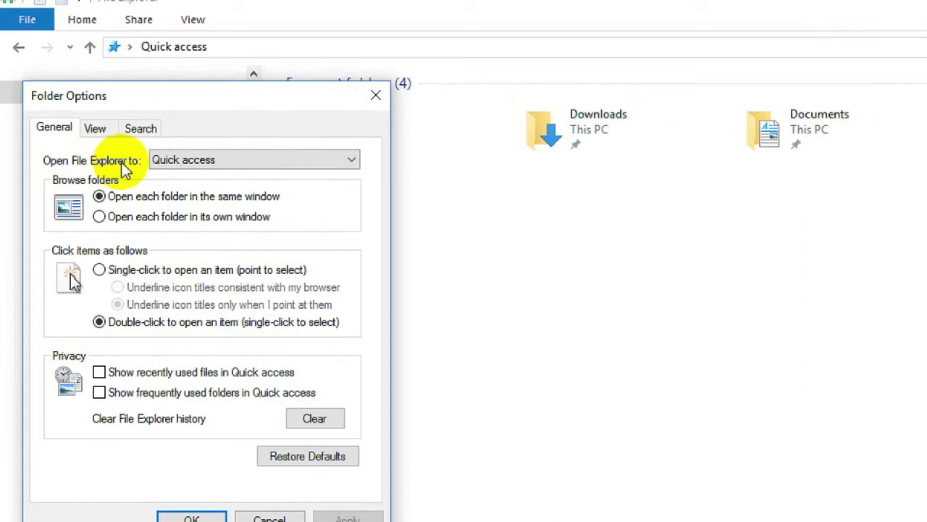
left_click(354, 159)
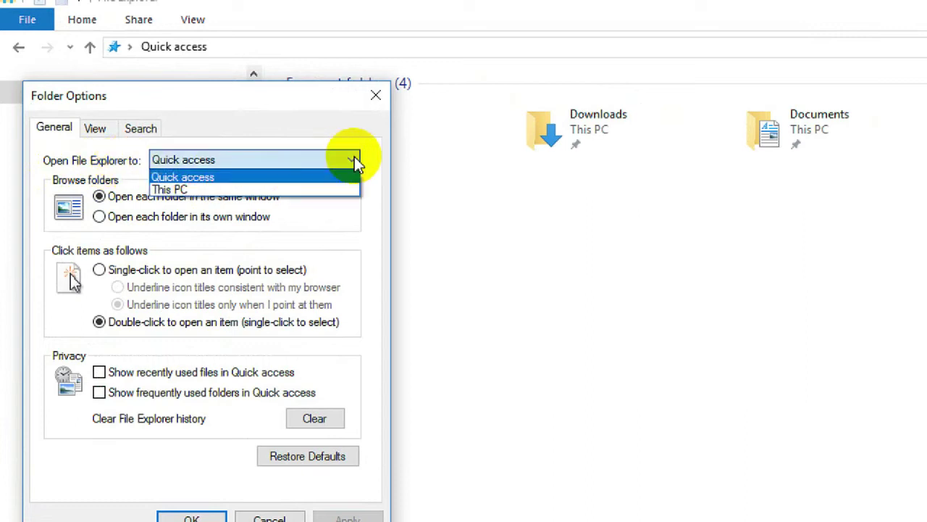
left_click(167, 191)
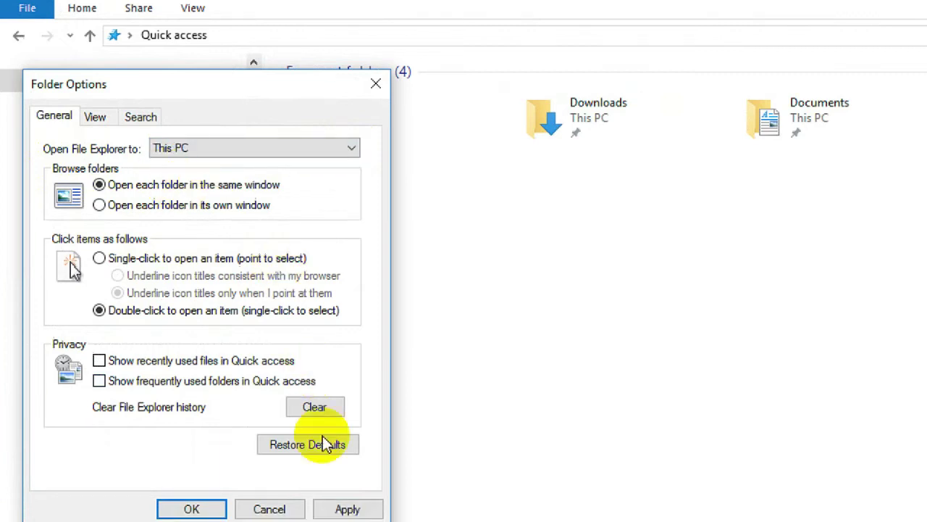
left_click(334, 510)
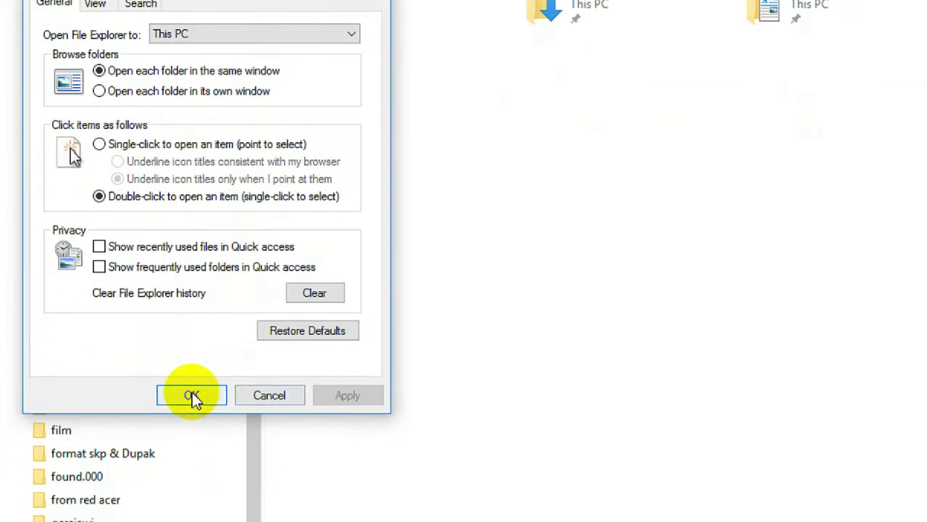
left_click(192, 397)
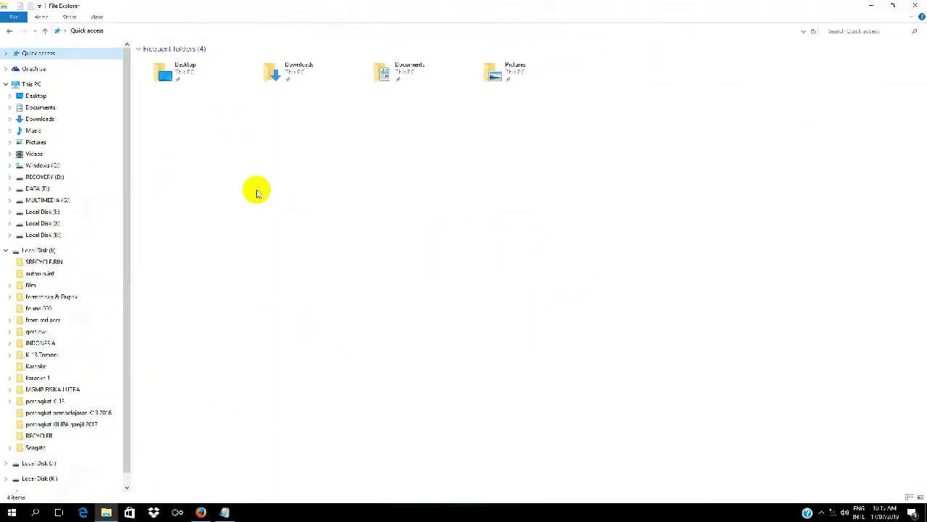
Close the File Explorer window and refresh the desktop.
left_click(917, 7)
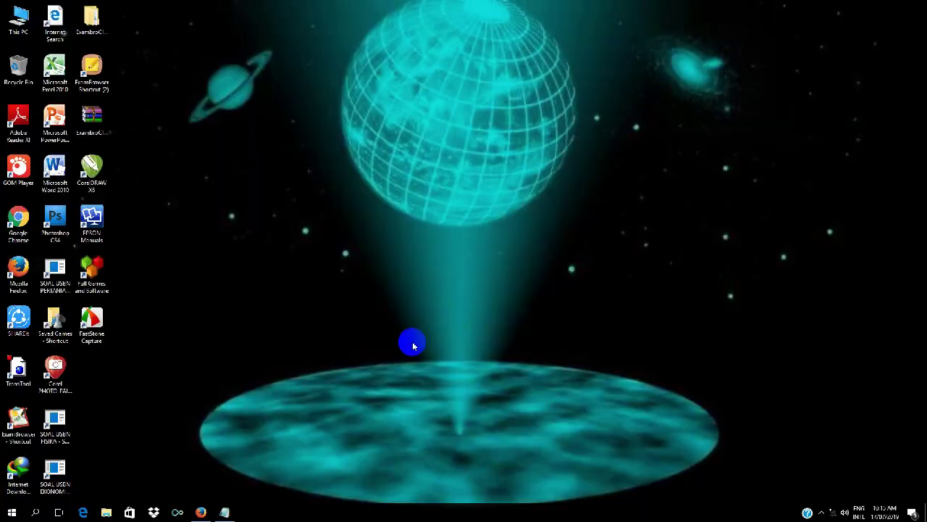
right_click(308, 252)
left_click(312, 278)
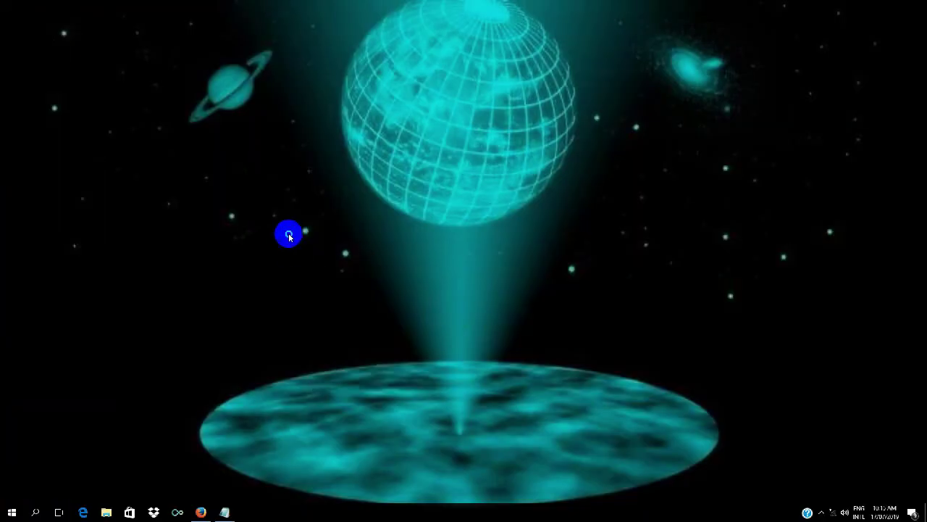
right_click(288, 237)
left_click(294, 262)
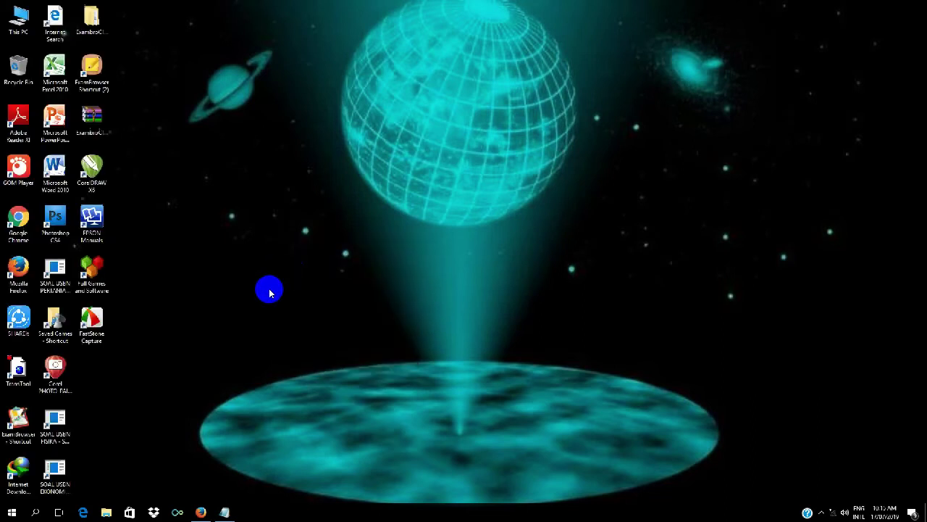
Open a new File Explorer window to check which location it starts in.
right_click(15, 516)
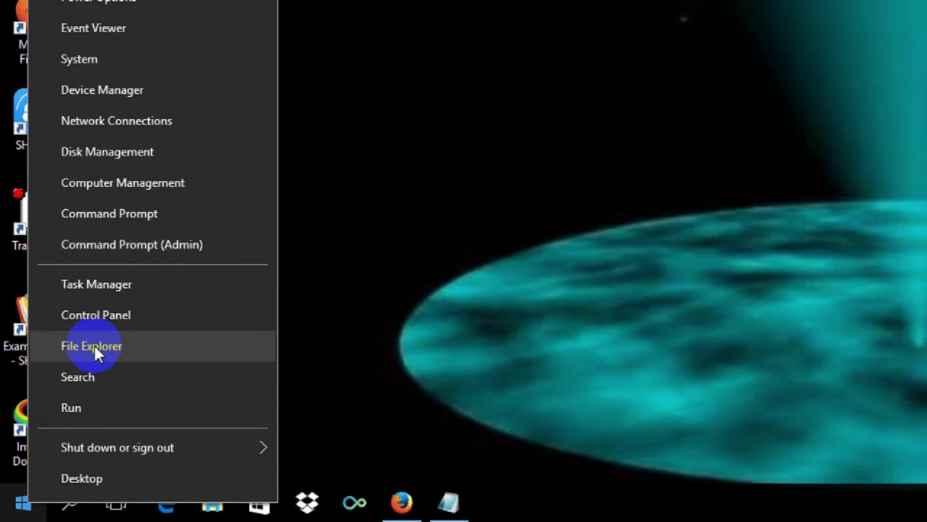
key("Escape")
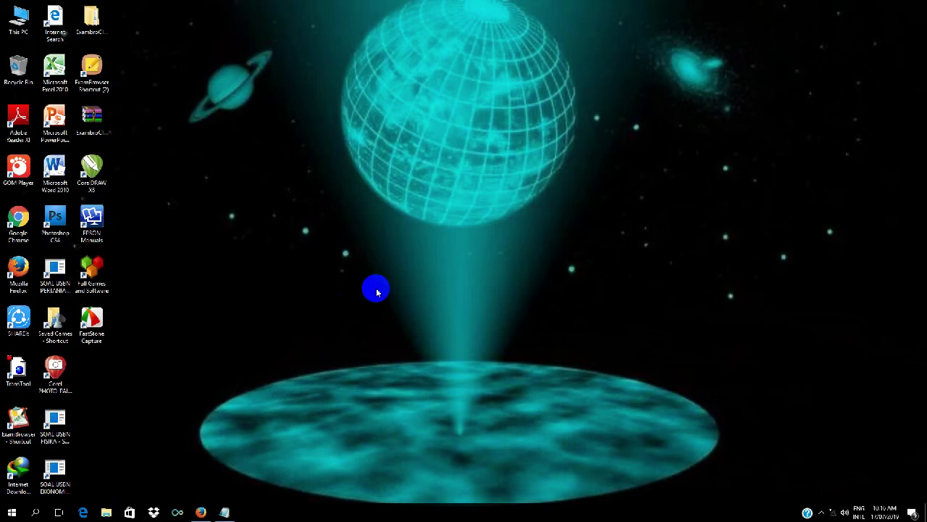
key("super+e")
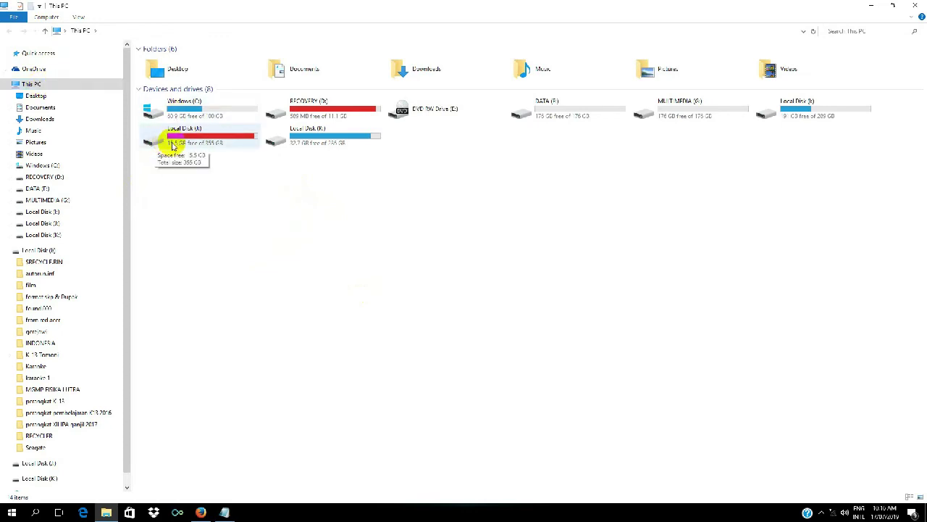
View Quick access and return to This PC, leave File Explorer and refresh the desktop.
left_click(42, 53)
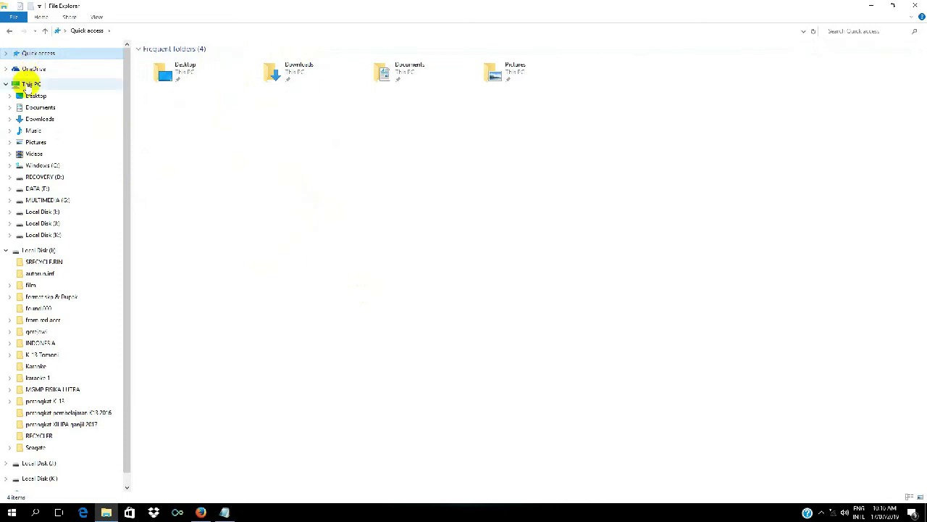
left_click(29, 84)
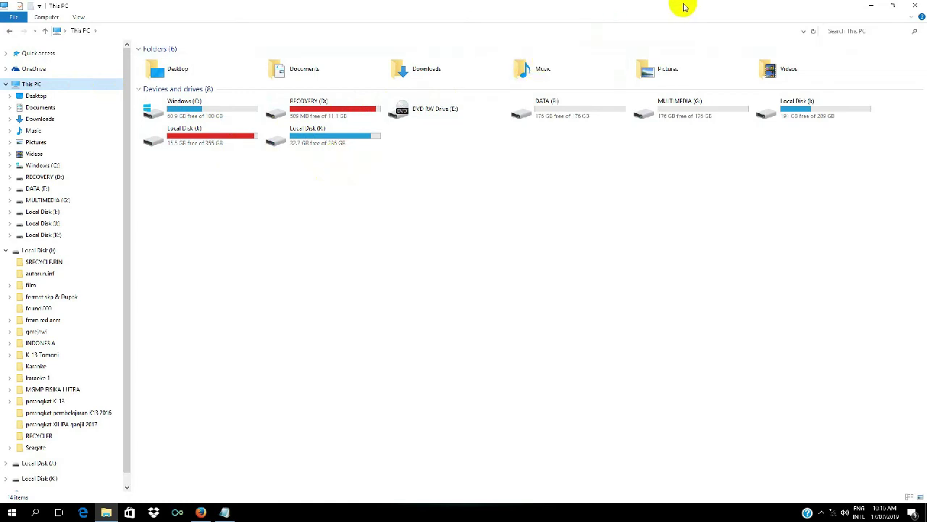
left_click(880, 11)
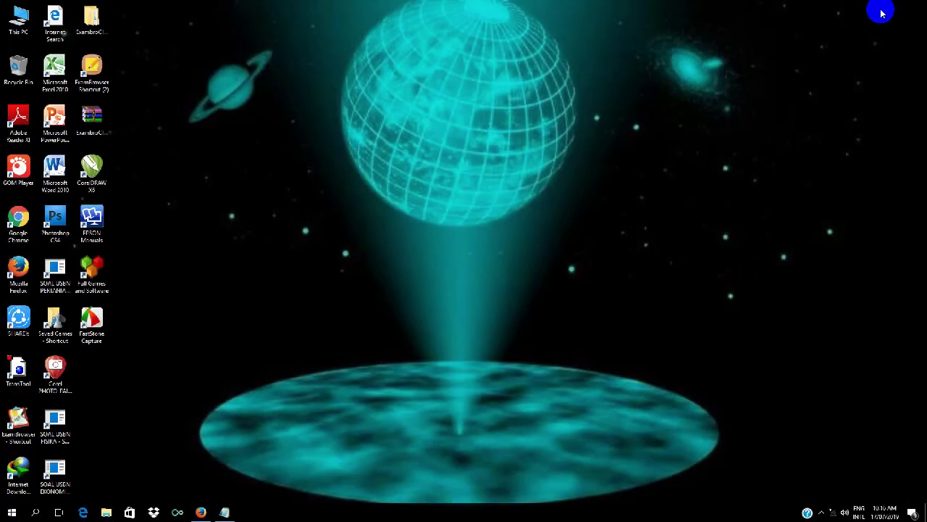
right_click(329, 161)
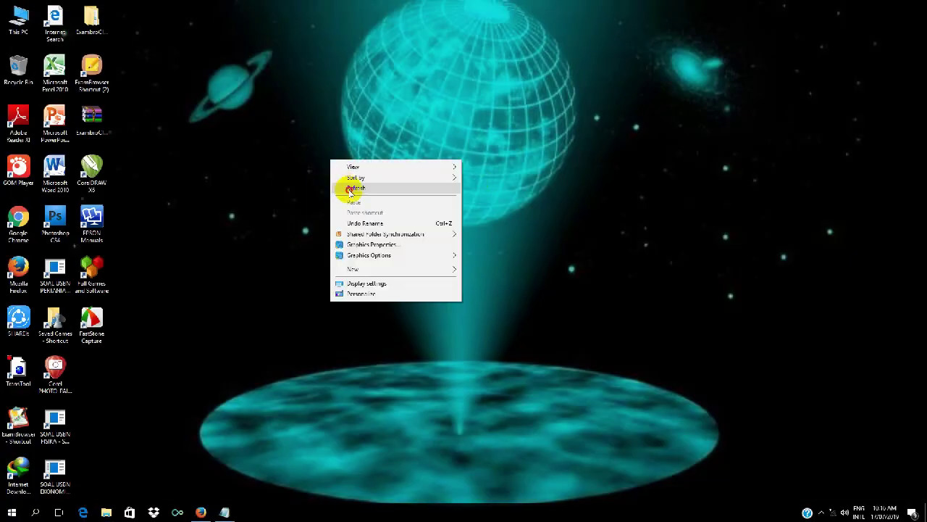
left_click(347, 189)
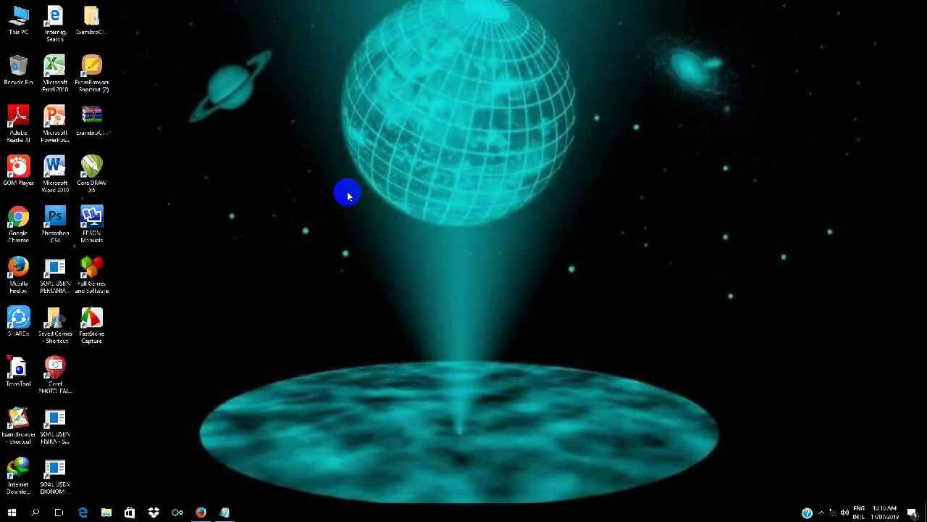
left_click(822, 512)
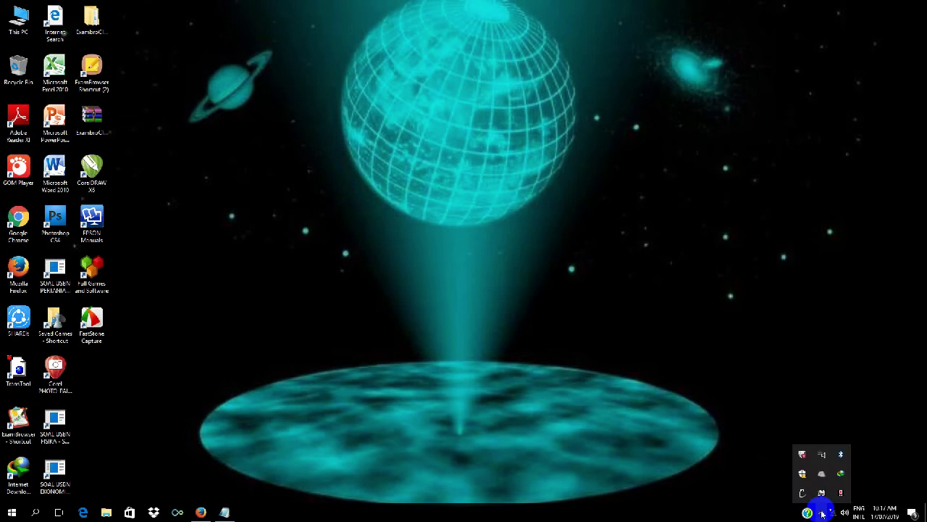
left_click(840, 493)
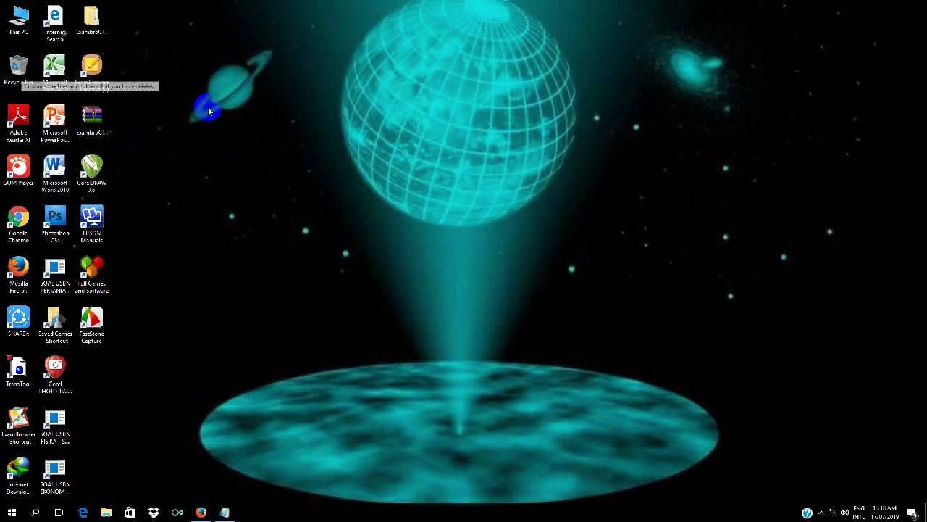
Refresh the desktop and clear the existing text from the open Notepad document.
right_click(277, 103)
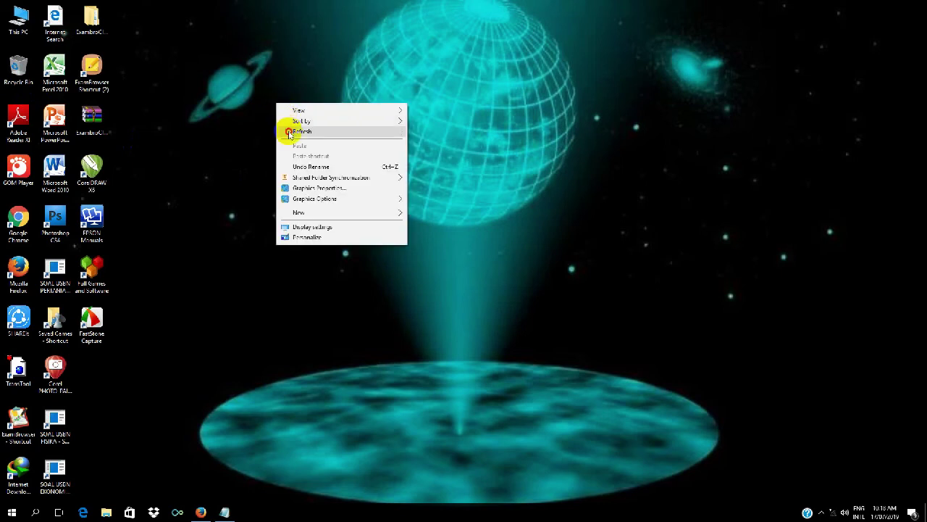
left_click(288, 131)
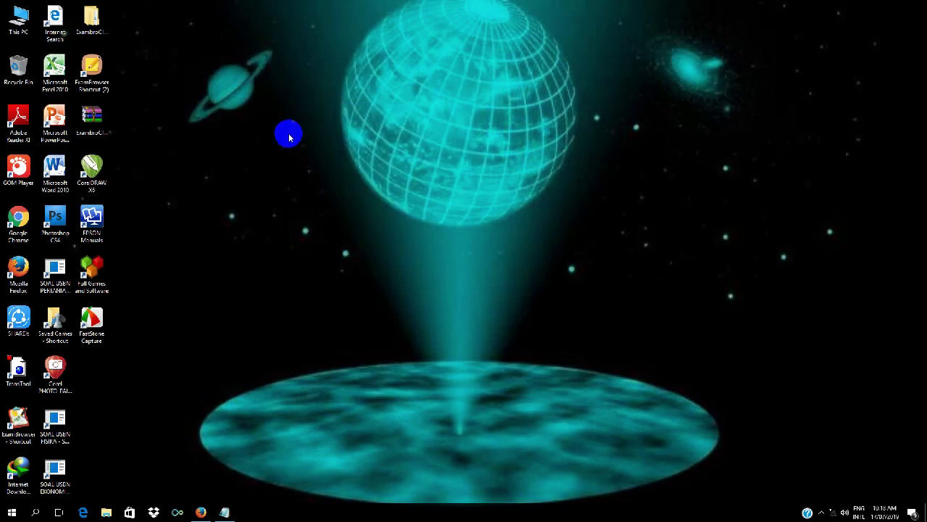
left_click(225, 512)
left_click_drag(274, 118, 58, 120)
key("ctrl+x")
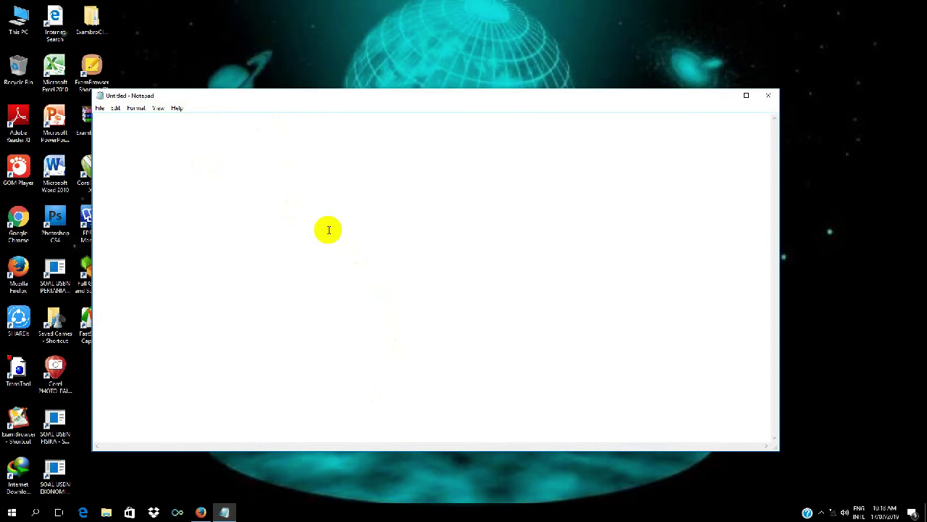
Write the shortcut note "SHIFT + DELETE" in capitals in the empty Notepad document.
type("sHIFT")
key("BackSpace")
key("BackSpace")
key("BackSpace")
key("BackSpace")
key("BackSpace")
type("SHIFT + dELETE")
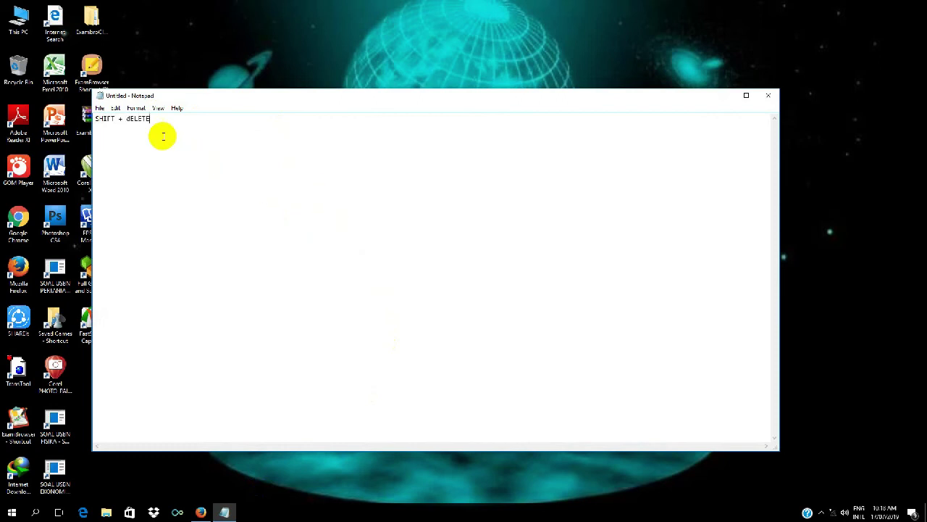
left_click(130, 119)
key("BackSpace")
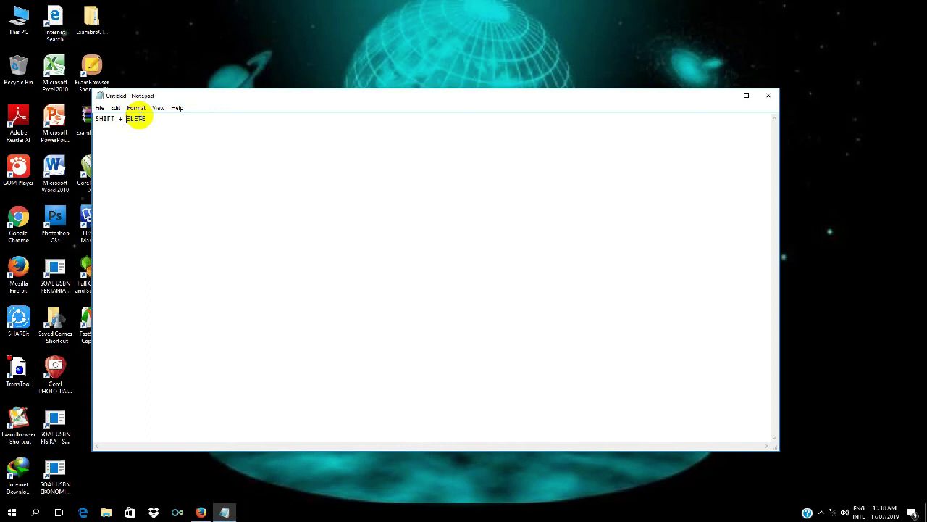
type("D")
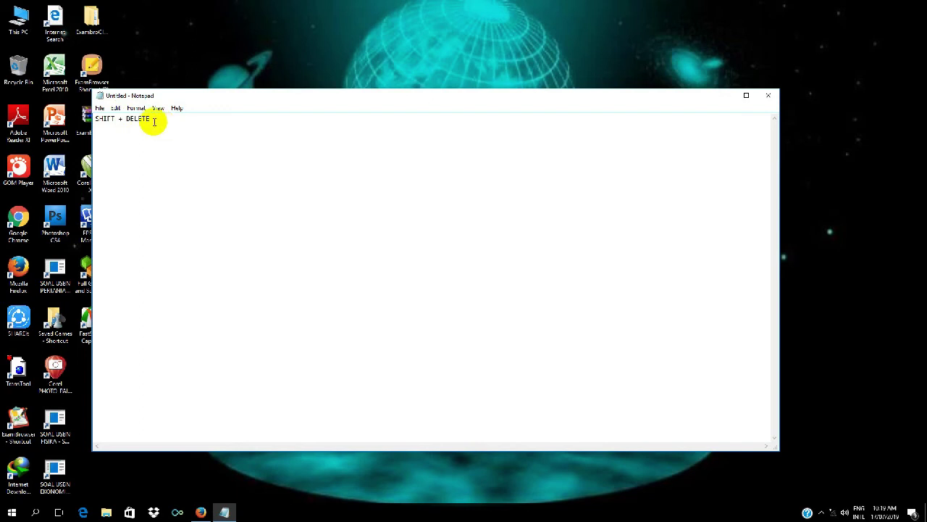
Close Notepad without saving the note and refresh the desktop.
left_click(19, 76)
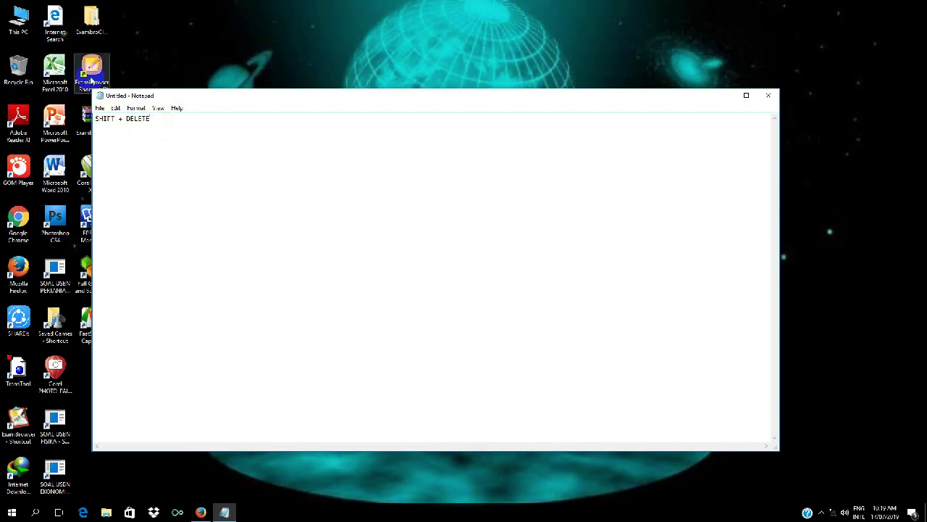
left_click(768, 95)
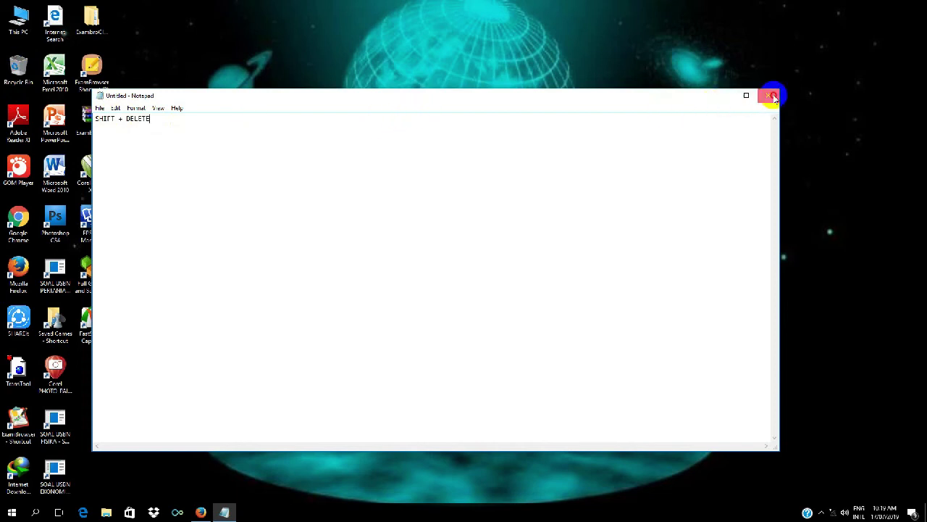
left_click(477, 256)
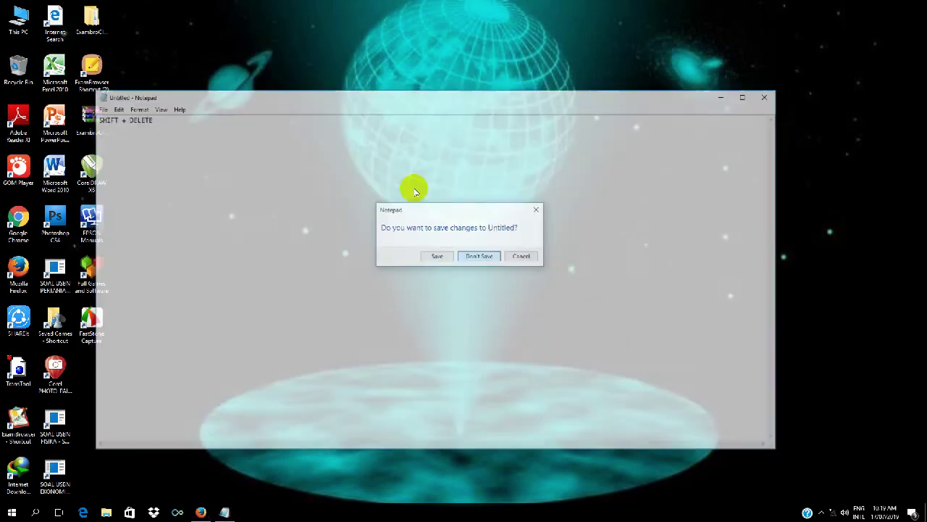
right_click(351, 87)
left_click(352, 87)
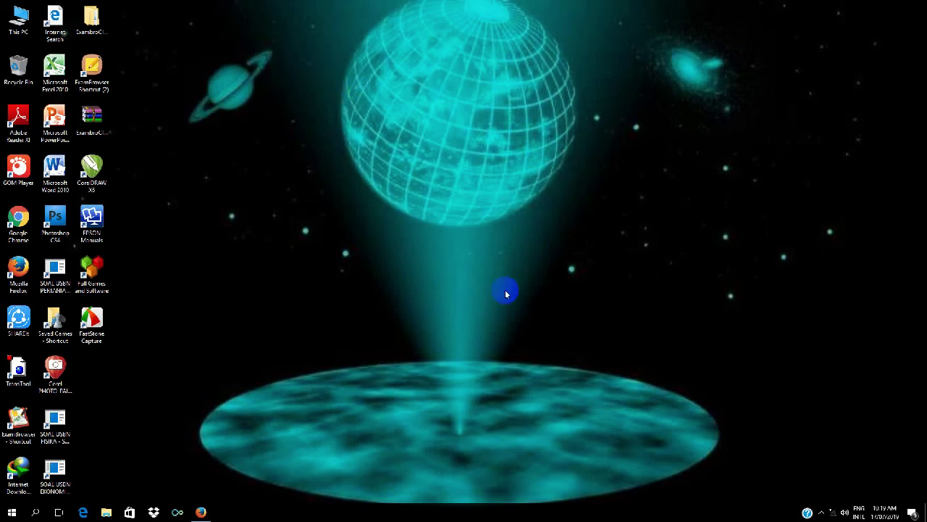
left_click(823, 511)
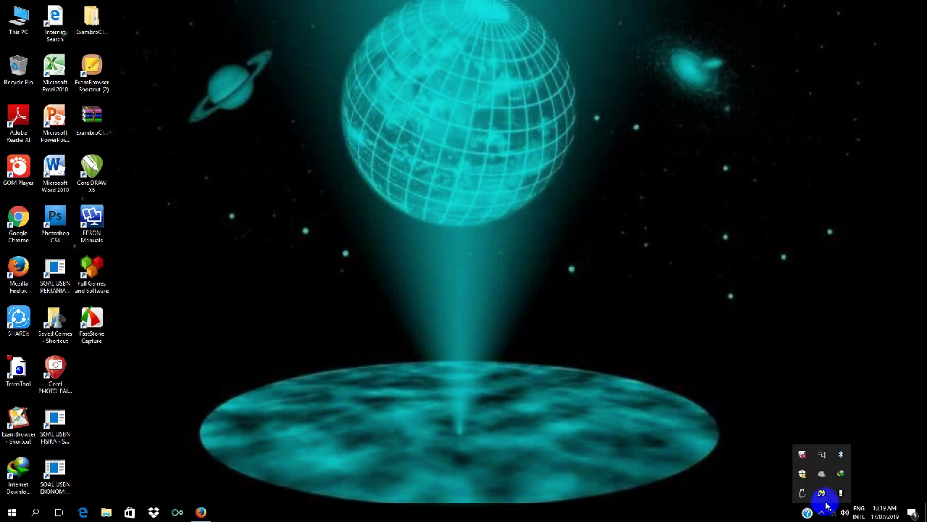
left_click(397, 460)
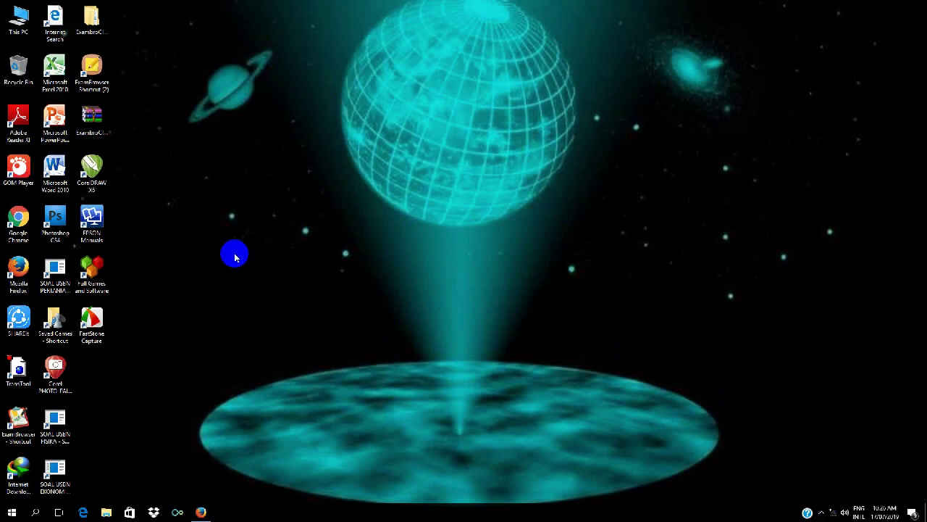
Refresh the desktop twice.
right_click(275, 155)
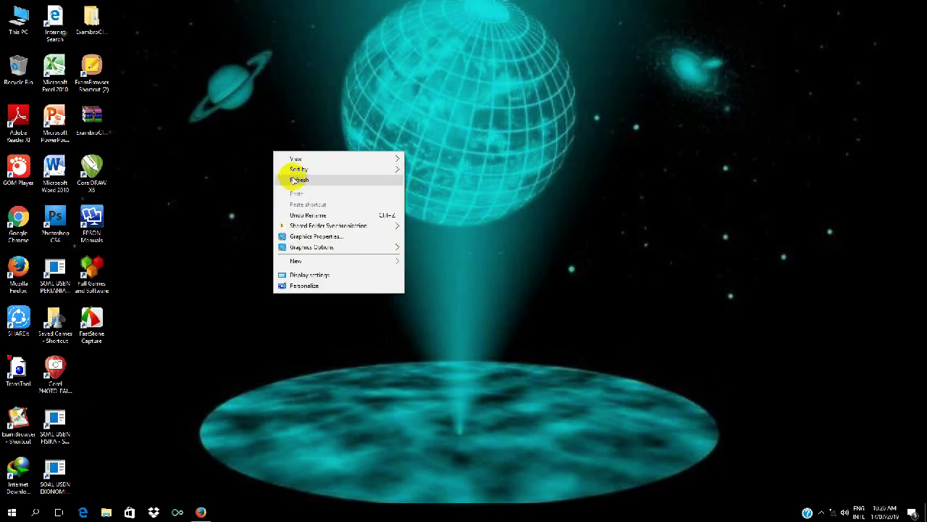
left_click(295, 182)
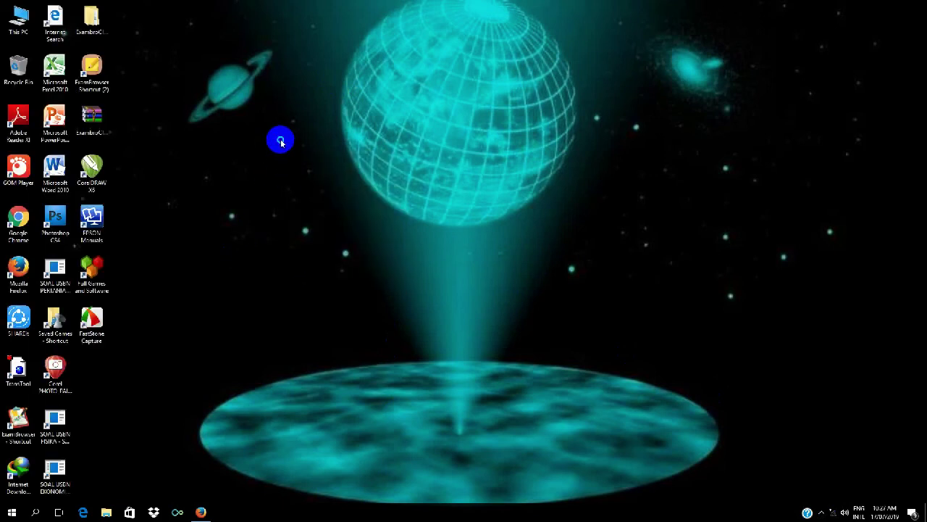
right_click(284, 155)
left_click(296, 166)
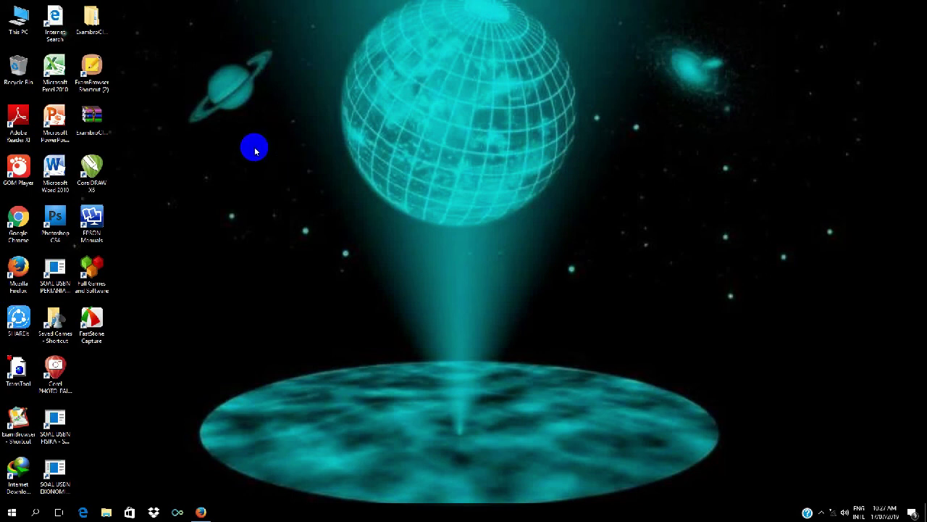
In the Recycle Bin properties, set DATA (F:) to remove files immediately when deleted, then apply and confirm the change.
left_click(29, 78)
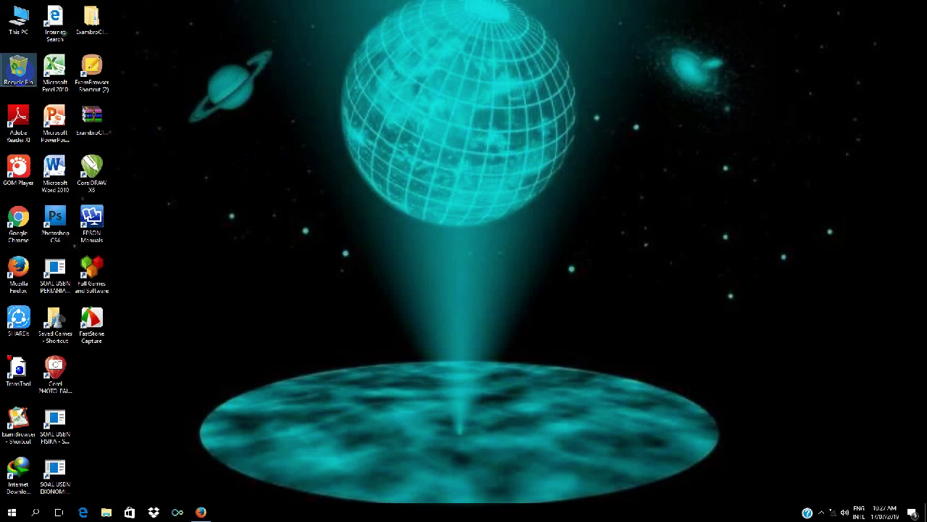
right_click(21, 74)
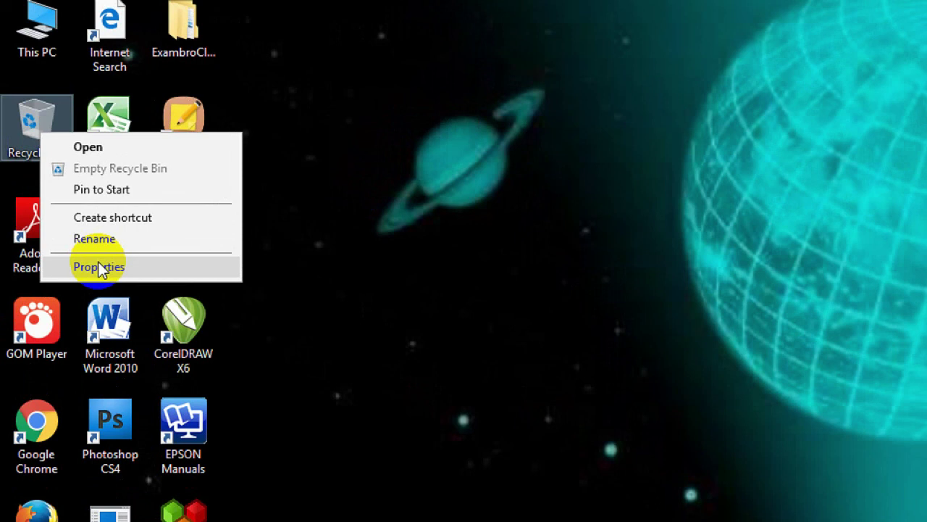
left_click(99, 267)
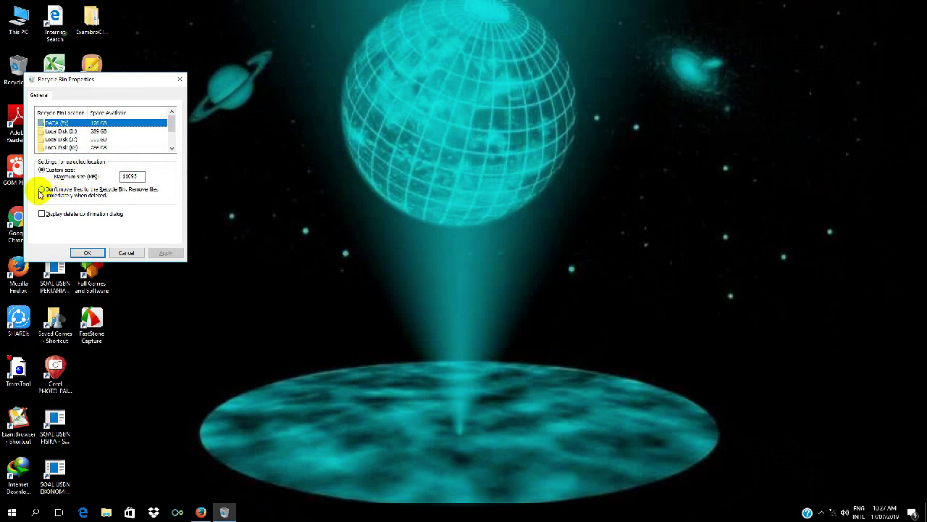
left_click(42, 189)
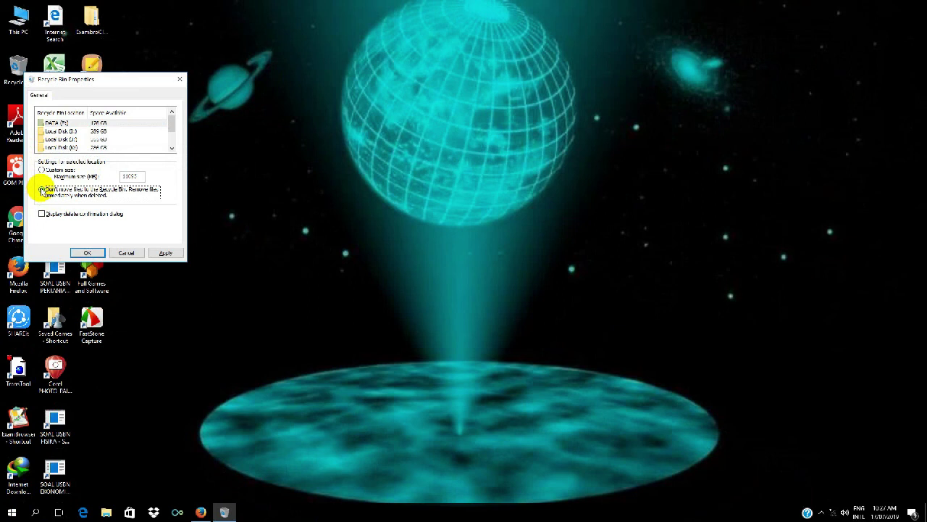
left_click(165, 253)
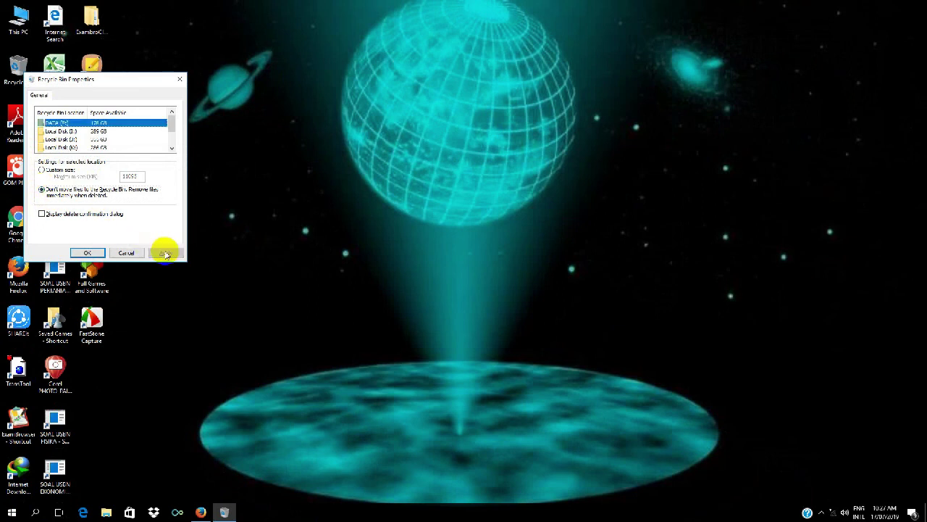
left_click(86, 253)
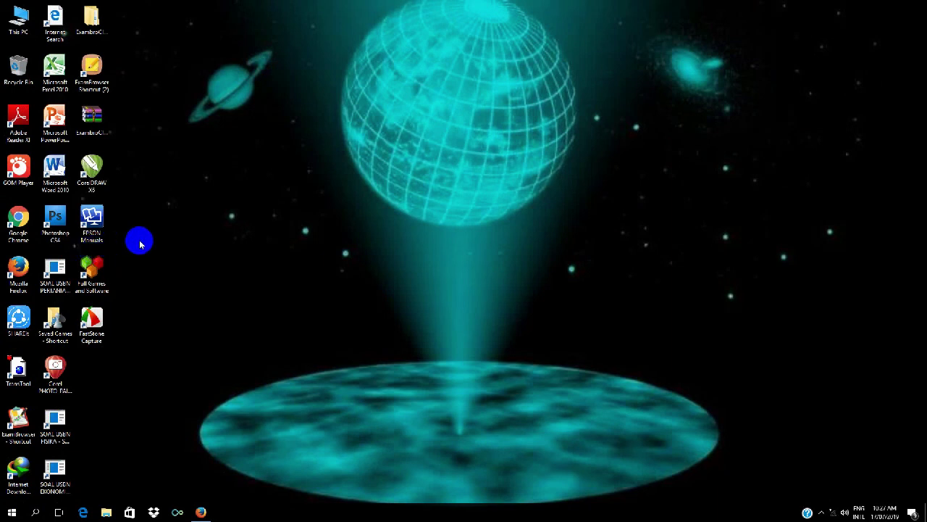
Refresh the desktop three times after closing the Recycle Bin properties.
right_click(272, 129)
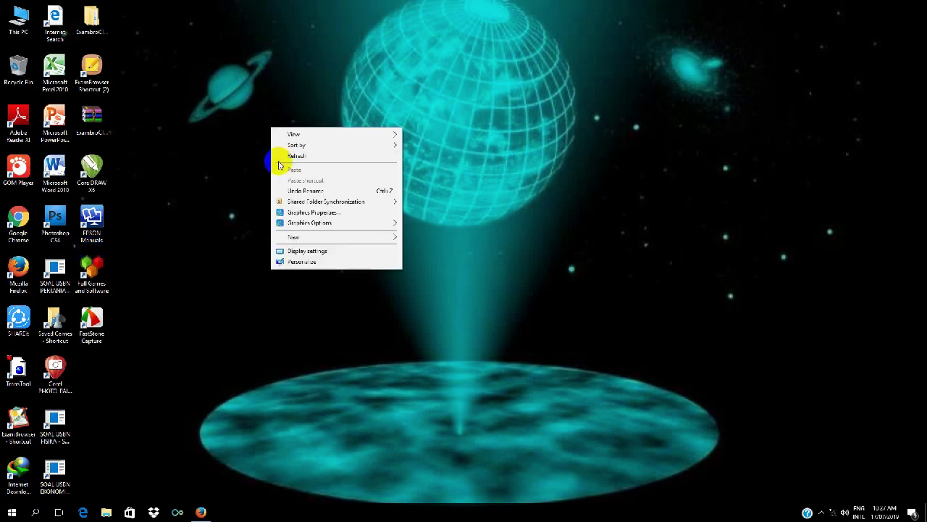
left_click(283, 155)
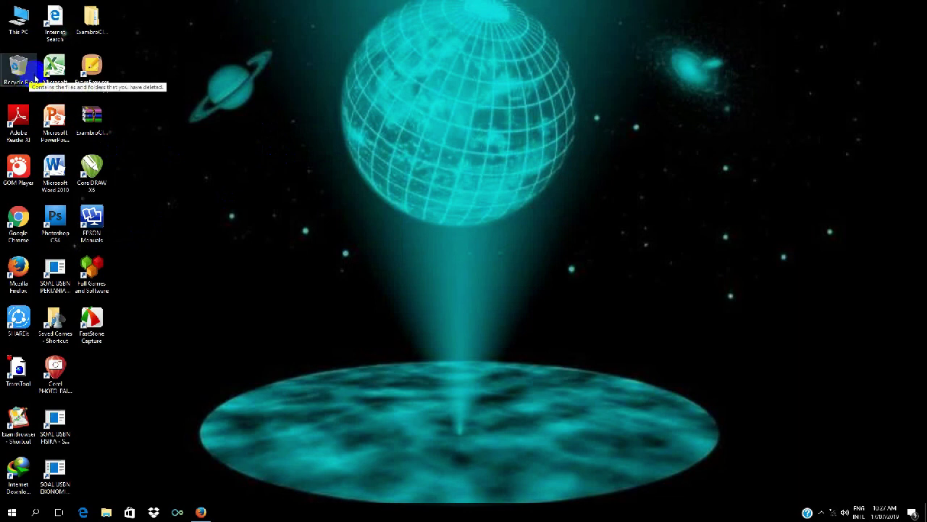
right_click(301, 141)
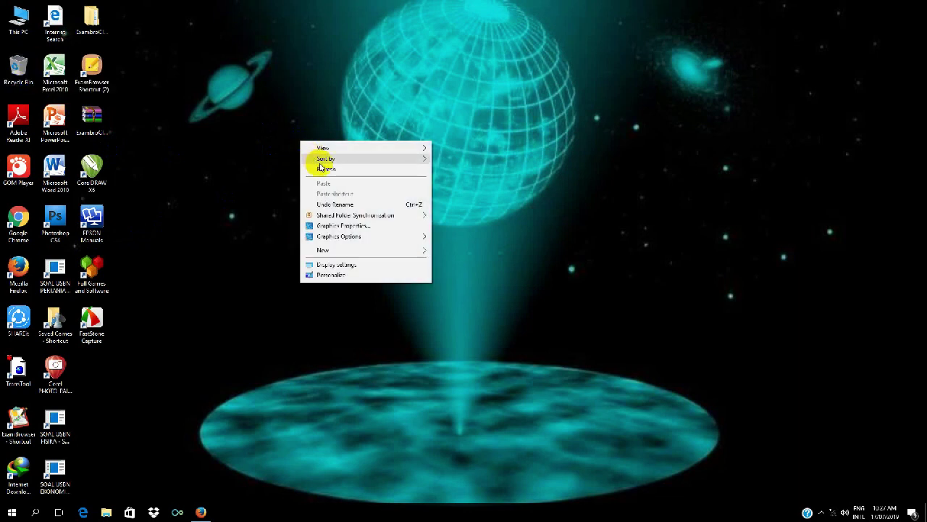
left_click(323, 169)
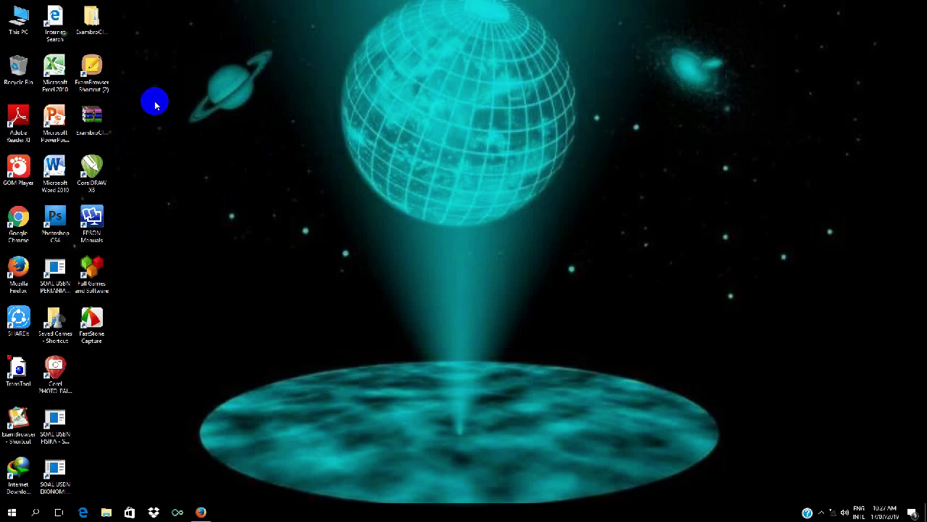
right_click(233, 95)
left_click(248, 120)
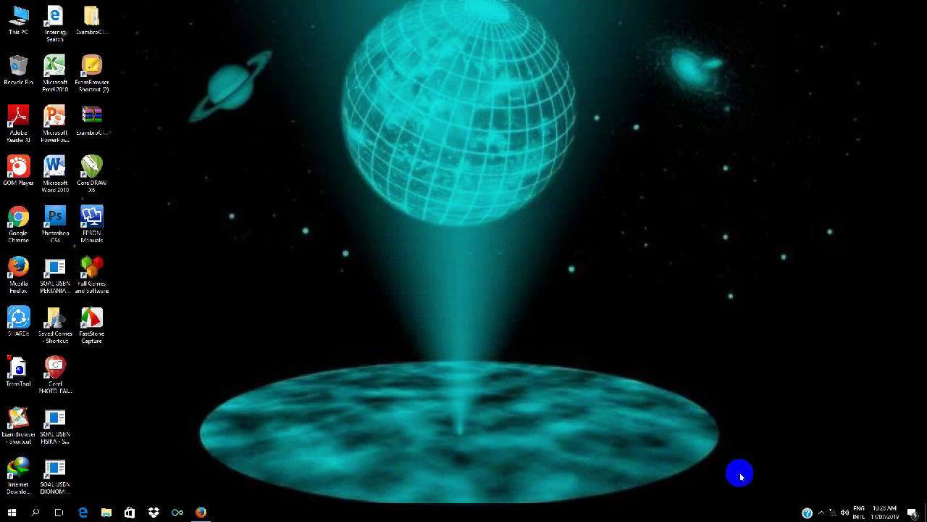
left_click(822, 513)
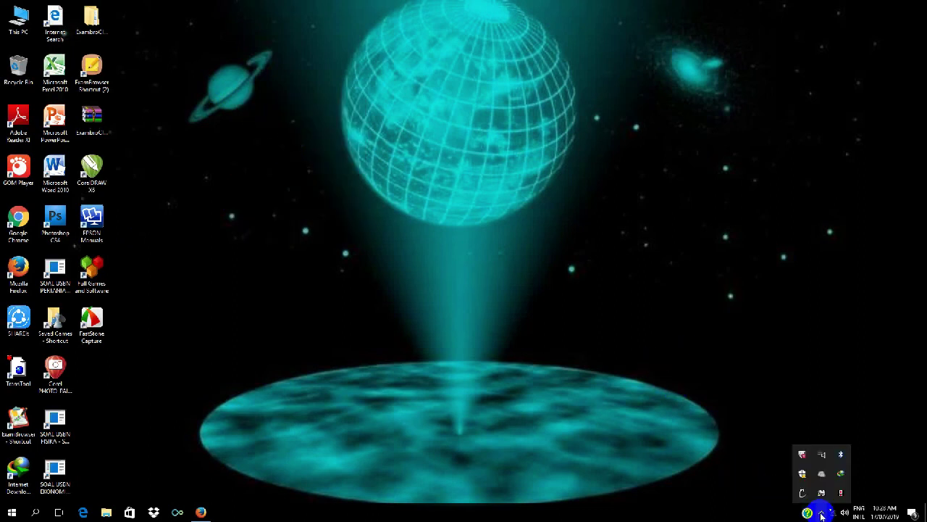